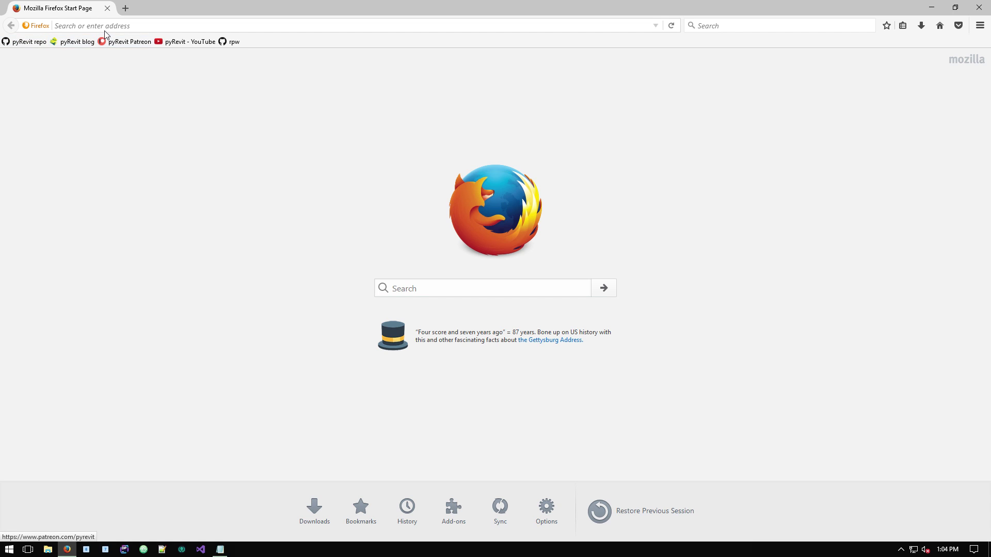
Search the web for pyRevit and open its GitHub repository from the results.
{"action": "left_click", "coordinate": [194, 26]}
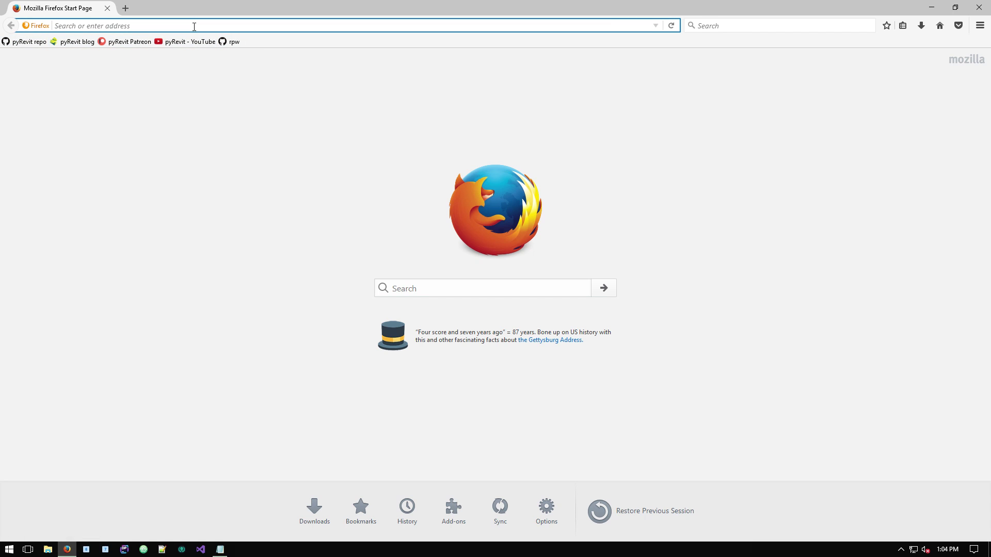
{"action": "type", "text": "pyRevit"}
{"action": "key", "text": "Return"}
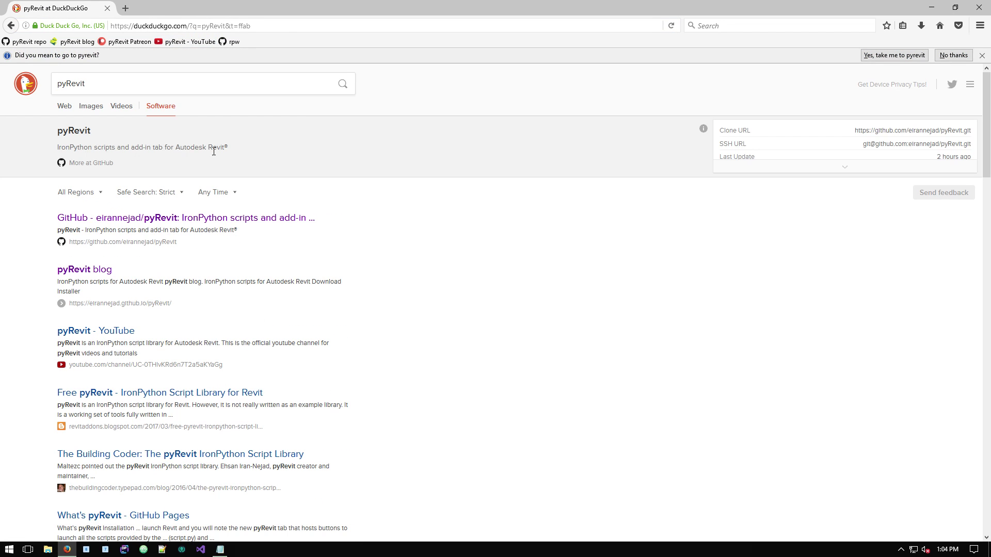
{"action": "left_click", "coordinate": [197, 219]}
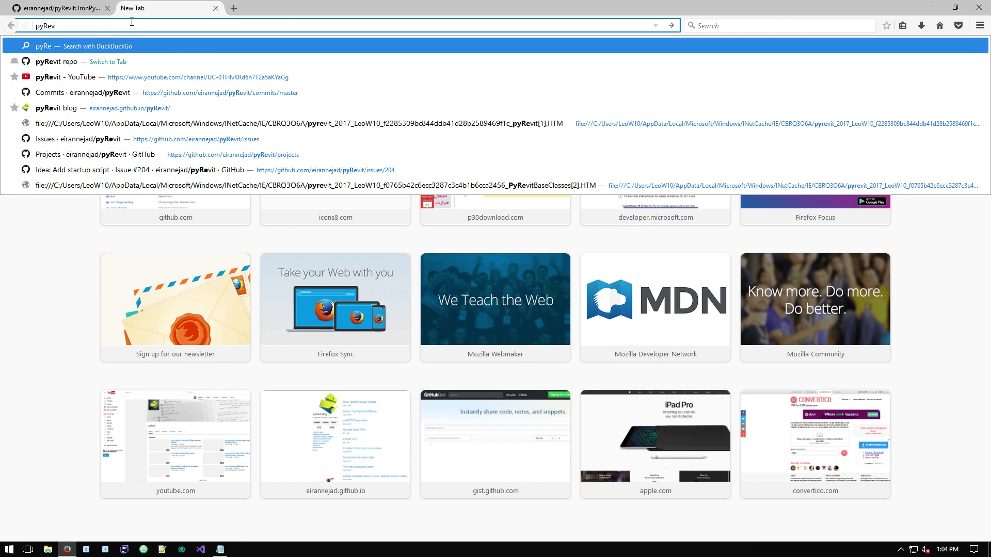
Search for pyRevit again in a new browser tab and open the pyRevit blog from the results.
{"action": "type", "text": "it"}
{"action": "key", "text": "Return"}
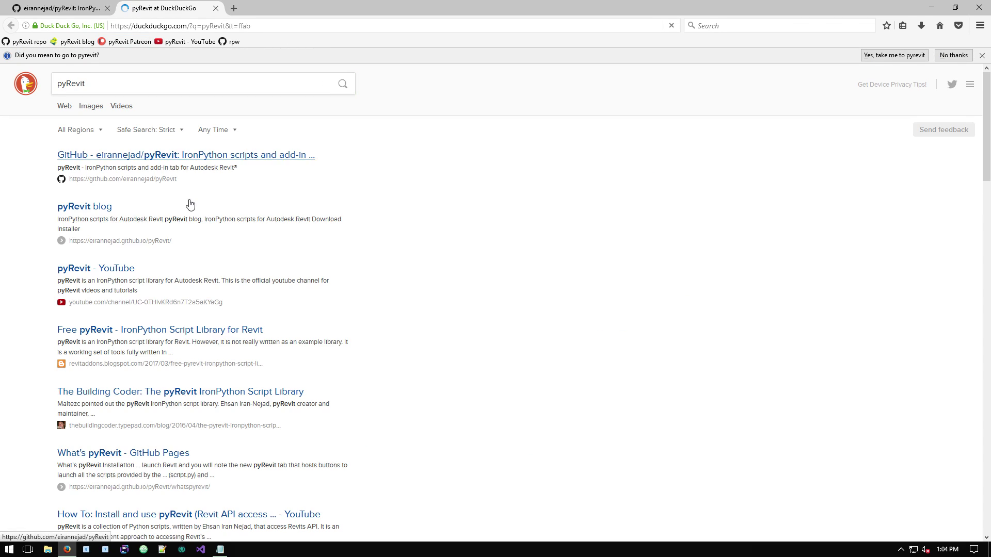
{"action": "left_click", "coordinate": [101, 270]}
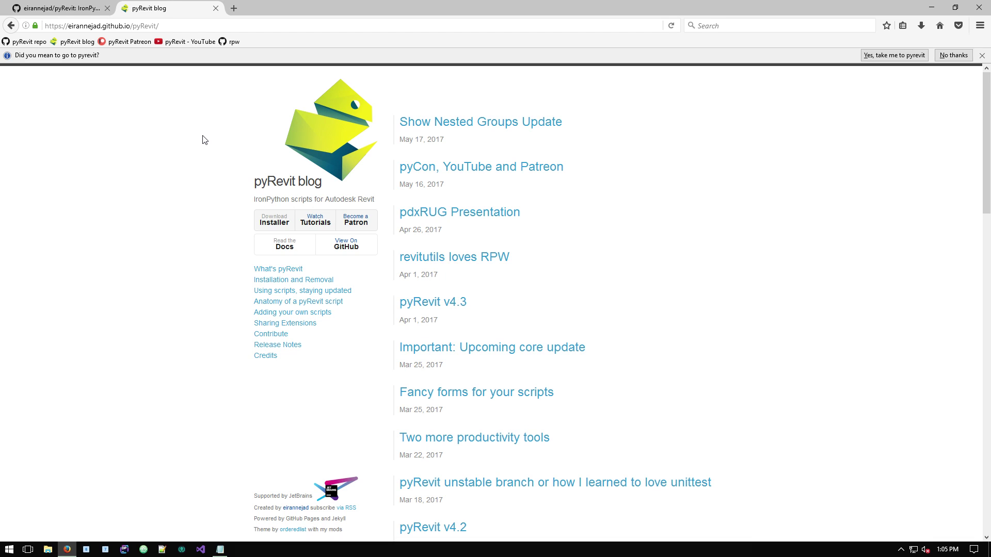
Follow the website link on the pyRevit GitHub repository page to the installer download, closing the duplicate blog tab.
{"action": "left_click", "coordinate": [90, 17]}
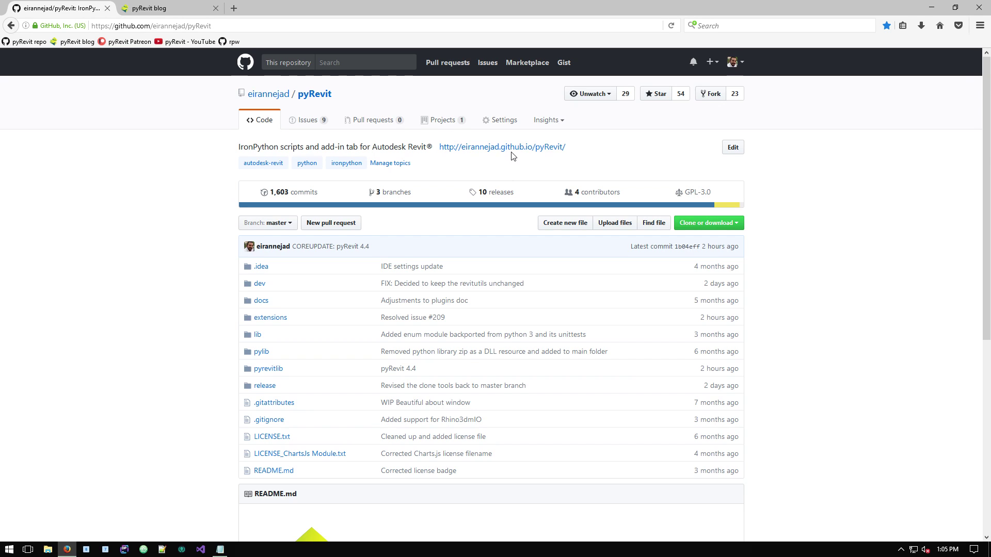
{"action": "left_click", "coordinate": [497, 150]}
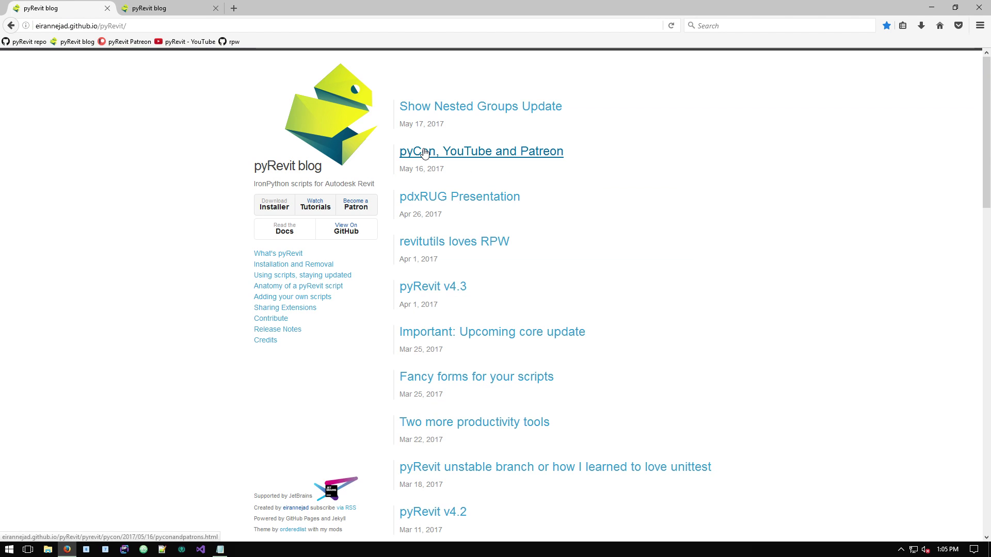
{"action": "left_click", "coordinate": [215, 8]}
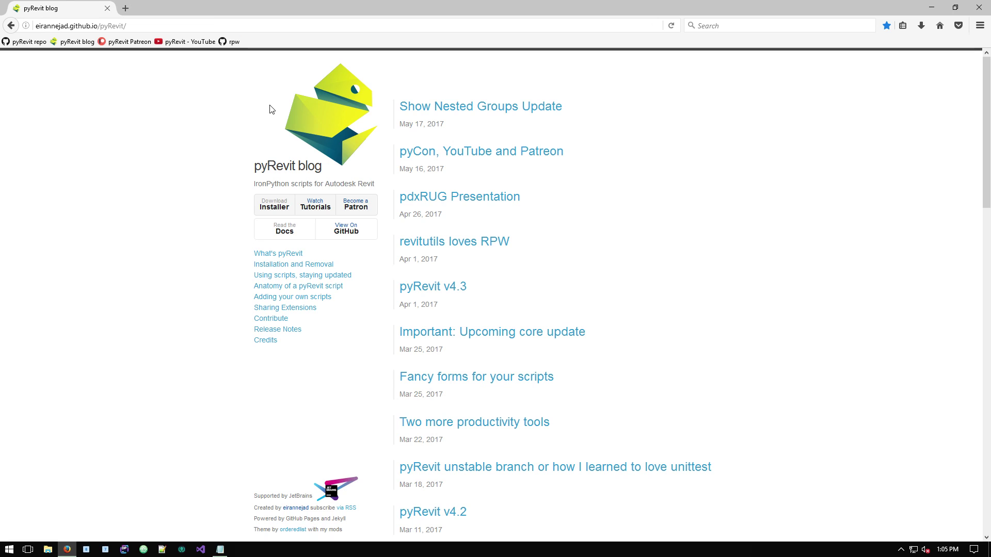
{"action": "left_click", "coordinate": [267, 206]}
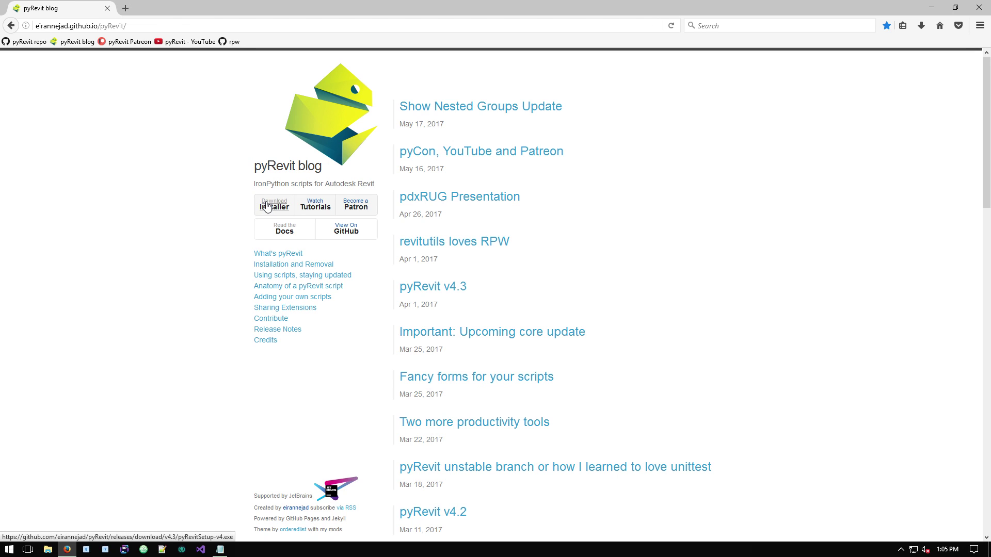
Minimize the browser and move pyRevitSetup-v4.exe from the Recycle Bin to the desktop.
{"action": "left_click", "coordinate": [931, 7]}
{"action": "double_click", "coordinate": [19, 18]}
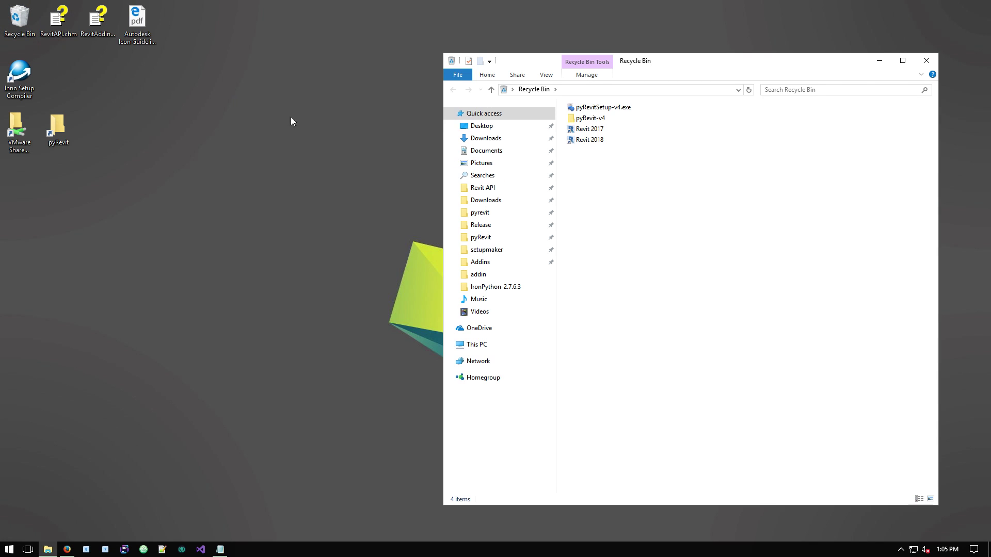
{"action": "left_click", "coordinate": [594, 108]}
{"action": "right_click", "coordinate": [581, 108]}
{"action": "key", "text": "Escape"}
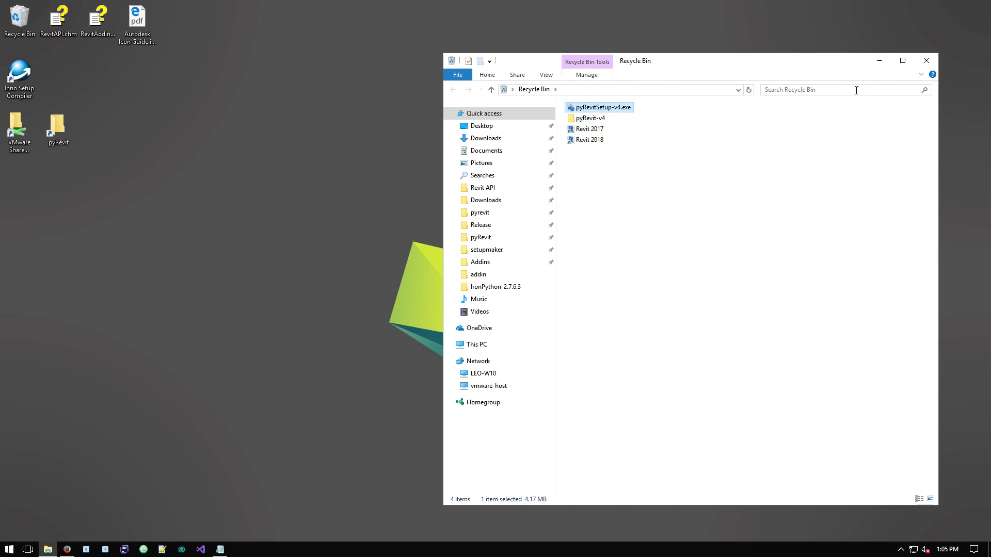
{"action": "left_click", "coordinate": [923, 64]}
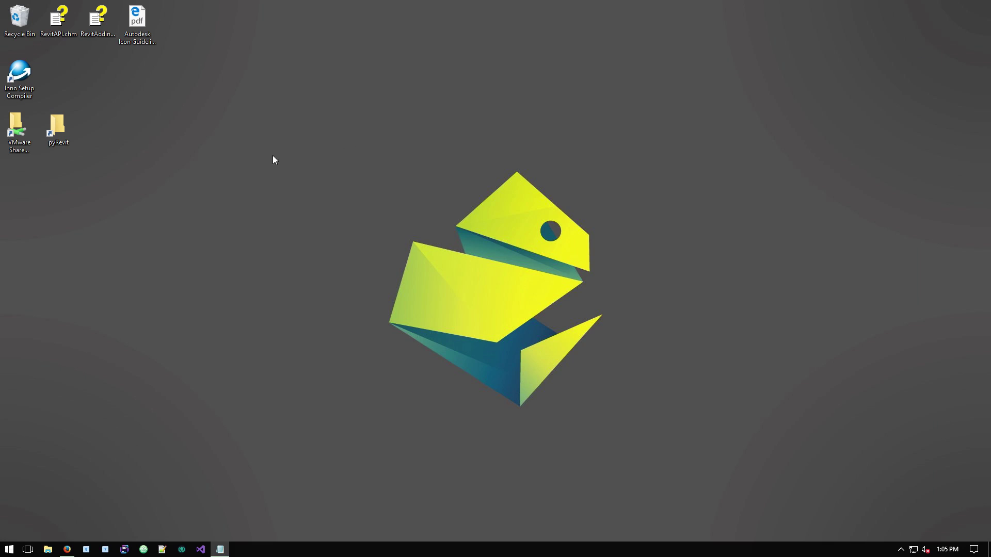
{"action": "right_click", "coordinate": [160, 154]}
{"action": "left_click", "coordinate": [196, 184]}
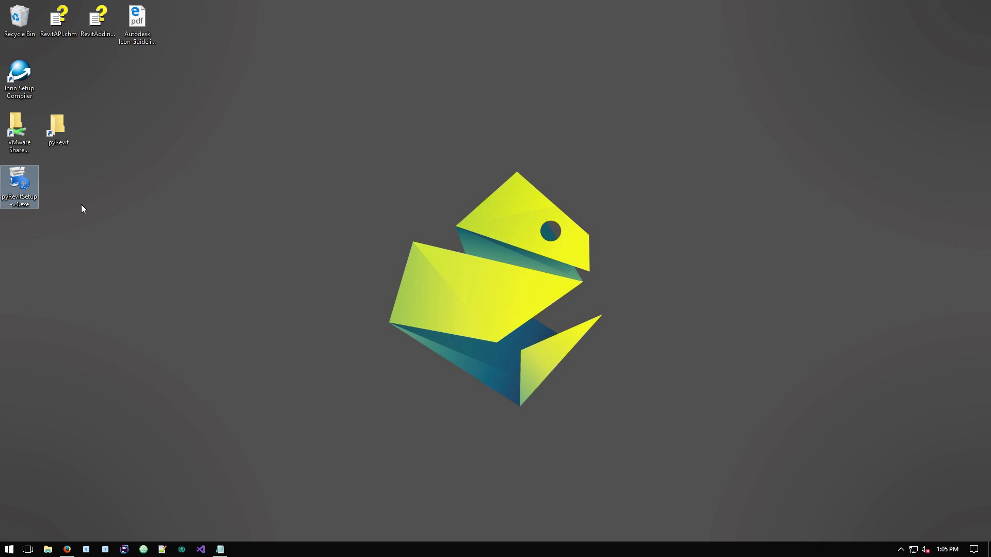
Run pyRevitSetup-v4.exe from the desktop as administrator and allow it to make changes to the device.
{"action": "double_click", "coordinate": [19, 183]}
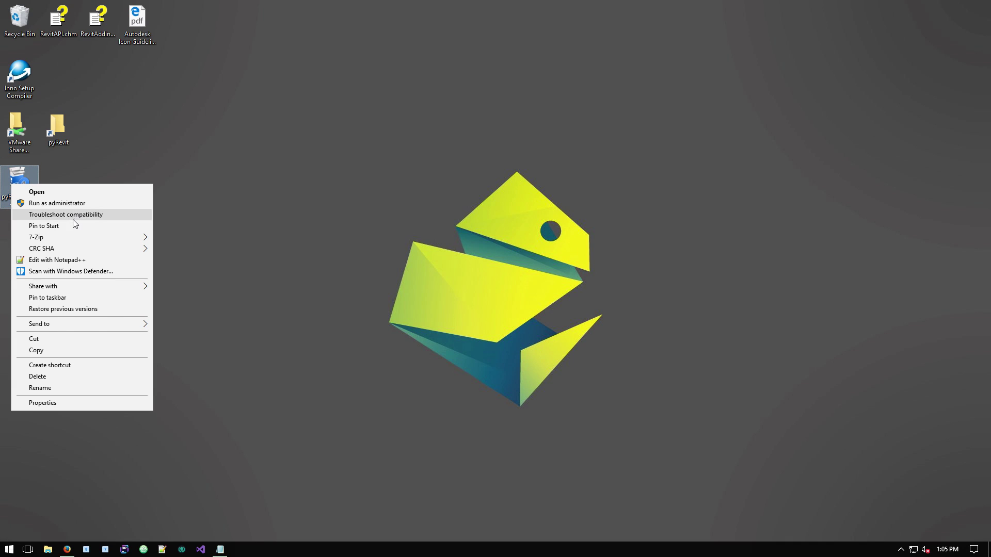
{"action": "left_click", "coordinate": [74, 202]}
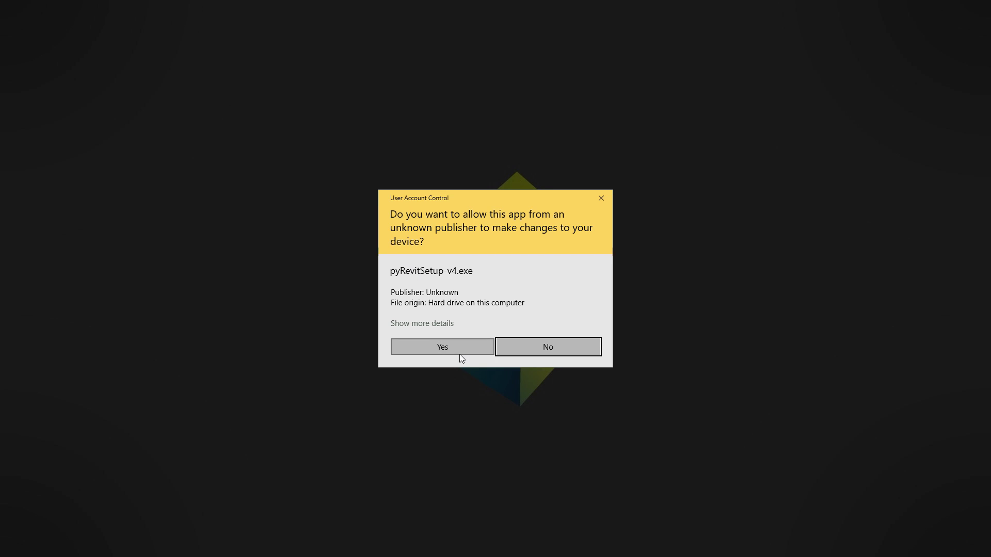
{"action": "left_click", "coordinate": [456, 348]}
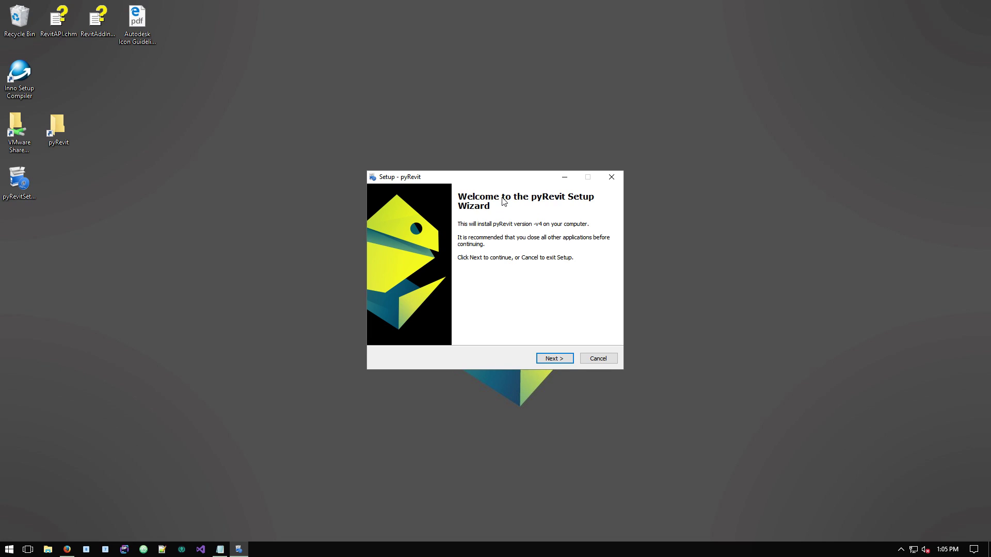
Continue past the setup welcome page and accept the license agreement.
{"action": "left_click", "coordinate": [558, 359]}
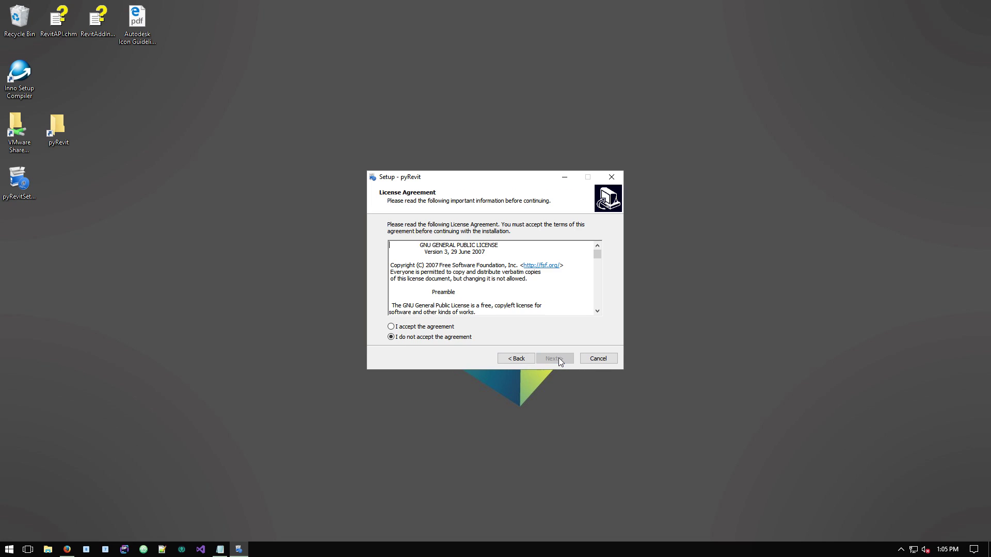
{"action": "left_click", "coordinate": [435, 331]}
{"action": "mouse_move", "coordinate": [597, 253]}
{"action": "left_mouse_down"}
{"action": "mouse_move", "coordinate": [597, 308]}
{"action": "mouse_move", "coordinate": [597, 253]}
{"action": "left_mouse_up"}
{"action": "left_click", "coordinate": [566, 355]}
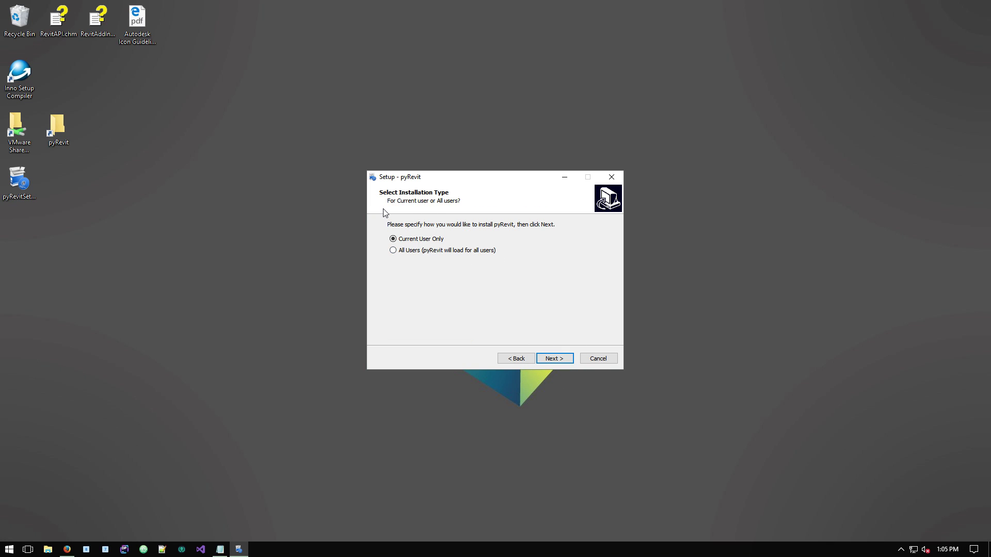
Choose the All Users installation type and continue to the destination location.
{"action": "mouse_move", "coordinate": [492, 175]}
{"action": "left_mouse_down"}
{"action": "mouse_move", "coordinate": [475, 174]}
{"action": "mouse_move", "coordinate": [483, 171]}
{"action": "left_mouse_up"}
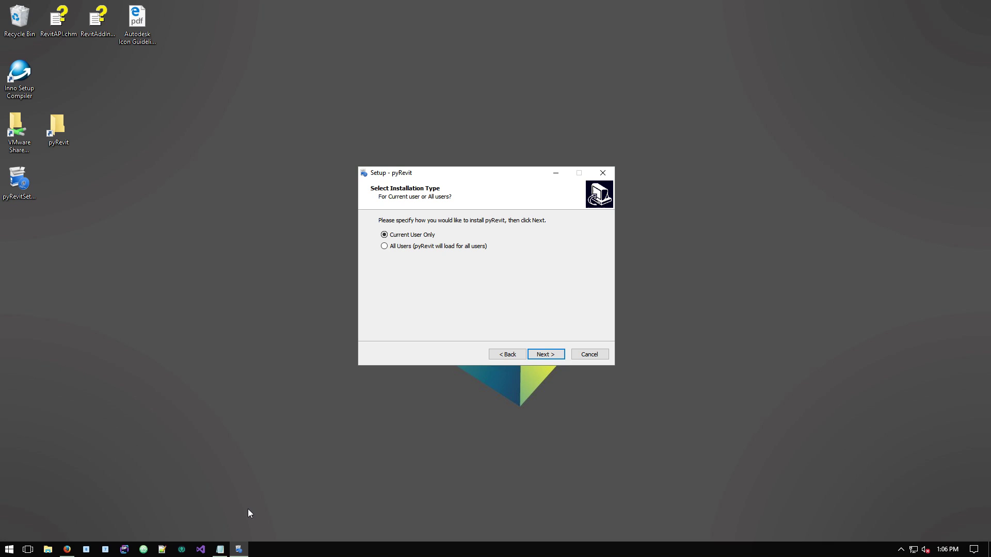
{"action": "left_click", "coordinate": [400, 247]}
{"action": "left_click", "coordinate": [551, 354]}
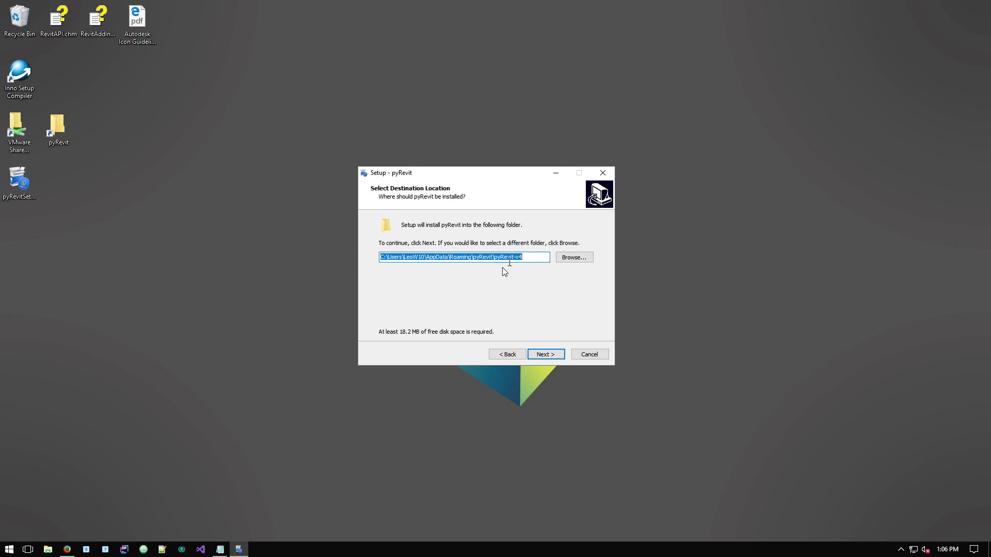
Set the installation destination to C:\pyRevit-v4 by choosing Local Disk (C:) as the parent folder.
{"action": "left_click", "coordinate": [574, 258]}
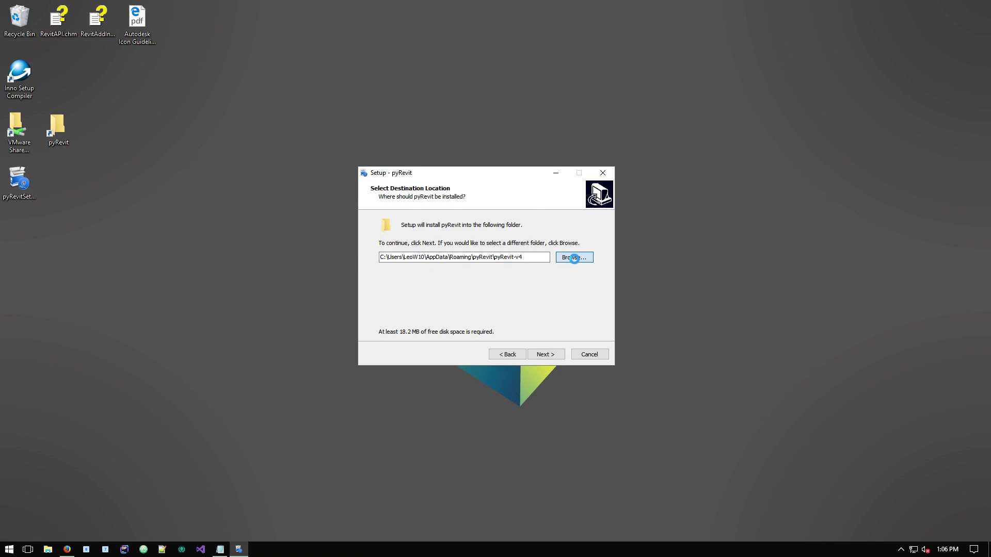
{"action": "left_click_drag", "start_coordinate": [563, 271], "coordinate": [562, 233]}
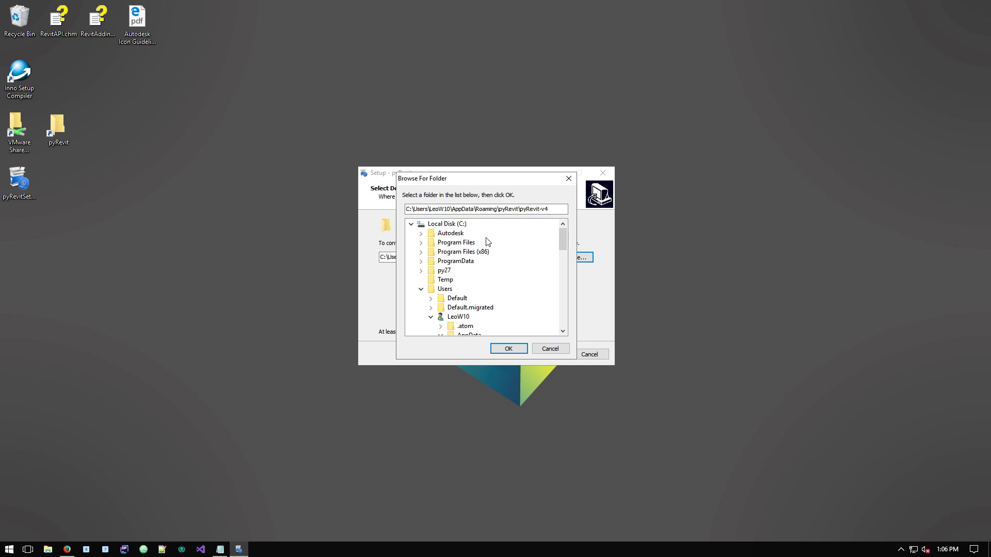
{"action": "left_click", "coordinate": [445, 224]}
{"action": "left_click", "coordinate": [504, 349]}
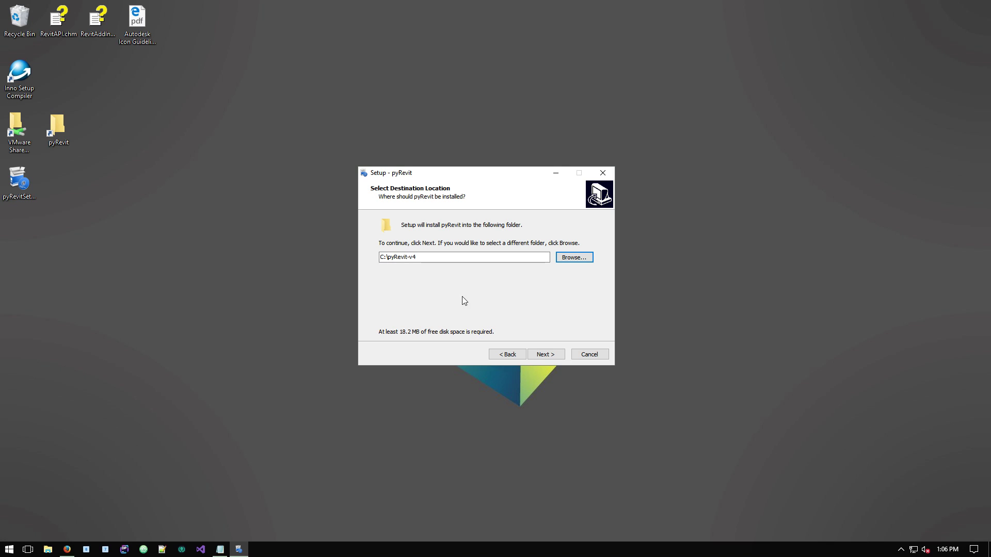
Return to the installation type page of the setup wizard to review the user options.
{"action": "left_click", "coordinate": [508, 354]}
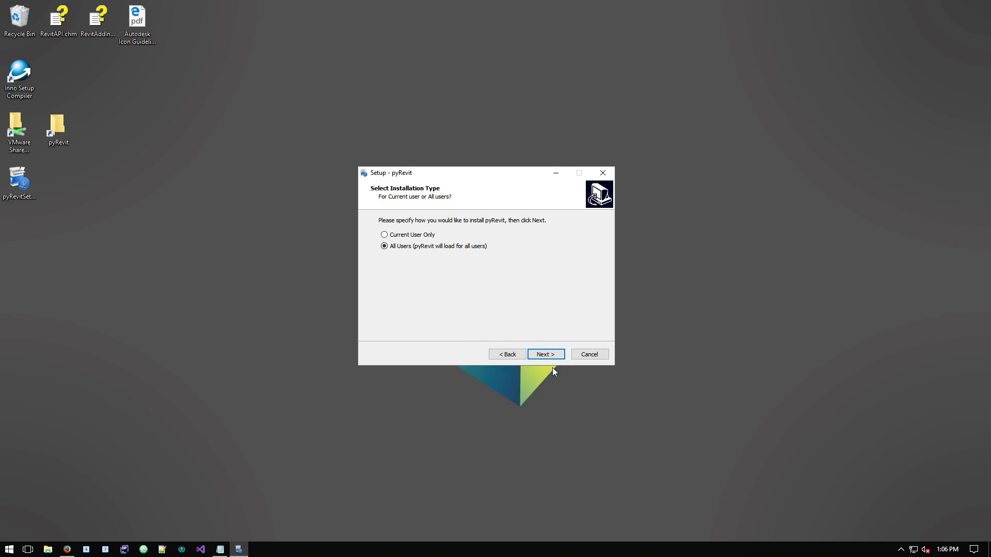
{"action": "left_click", "coordinate": [546, 355]}
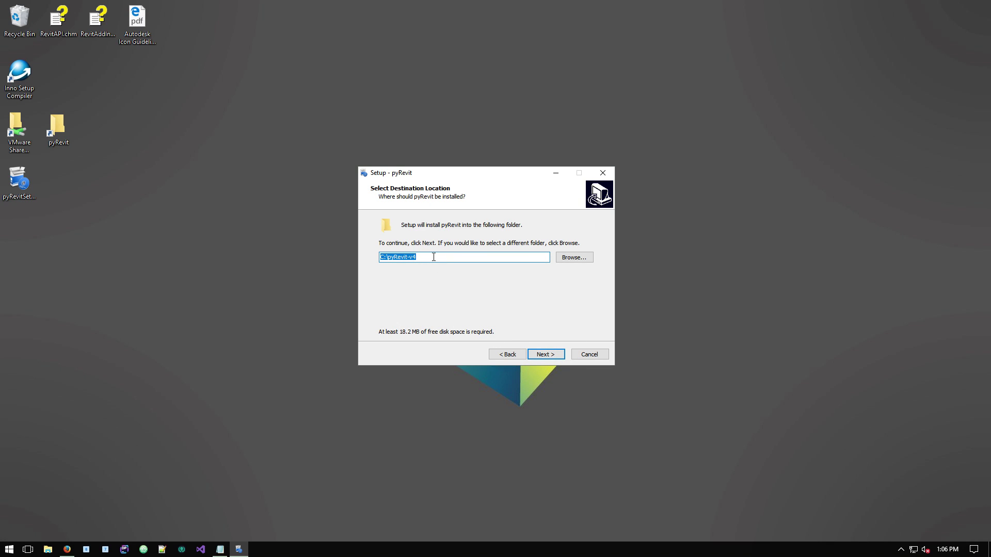
{"action": "left_click", "coordinate": [508, 355]}
{"action": "left_click_drag", "start_coordinate": [476, 172], "coordinate": [476, 168]}
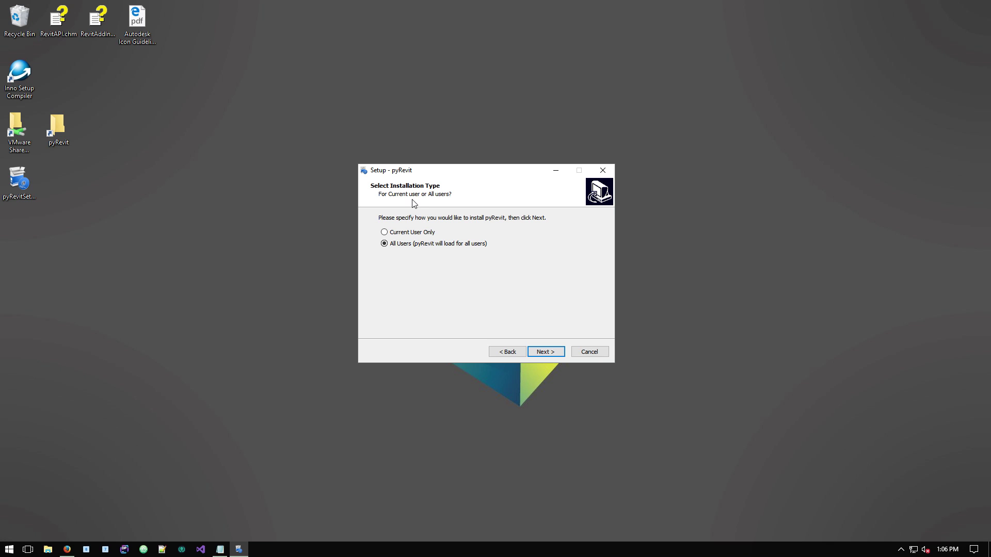
Switch to the blank Notepad document and write %ProgramData%.
{"action": "left_click", "coordinate": [220, 550]}
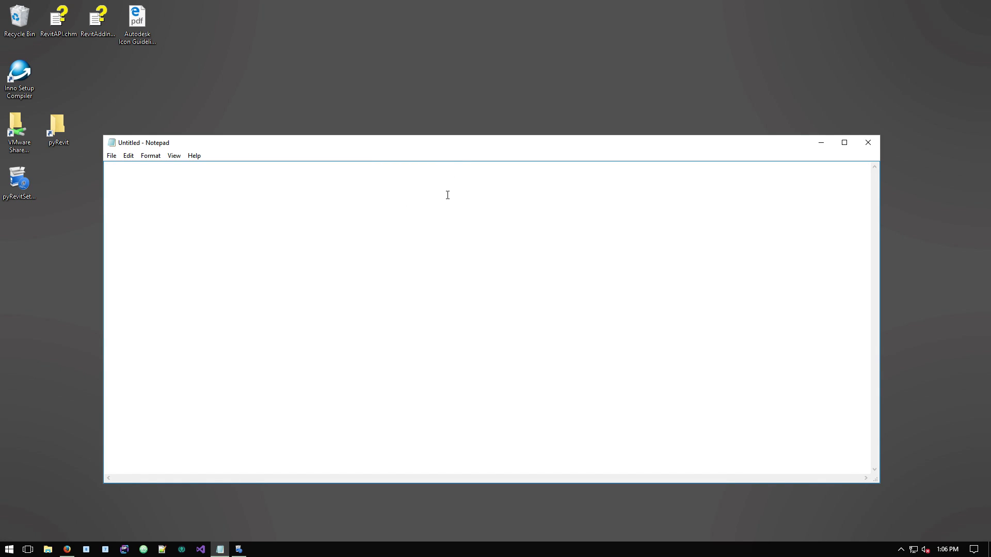
{"action": "type", "text": "%Program"}
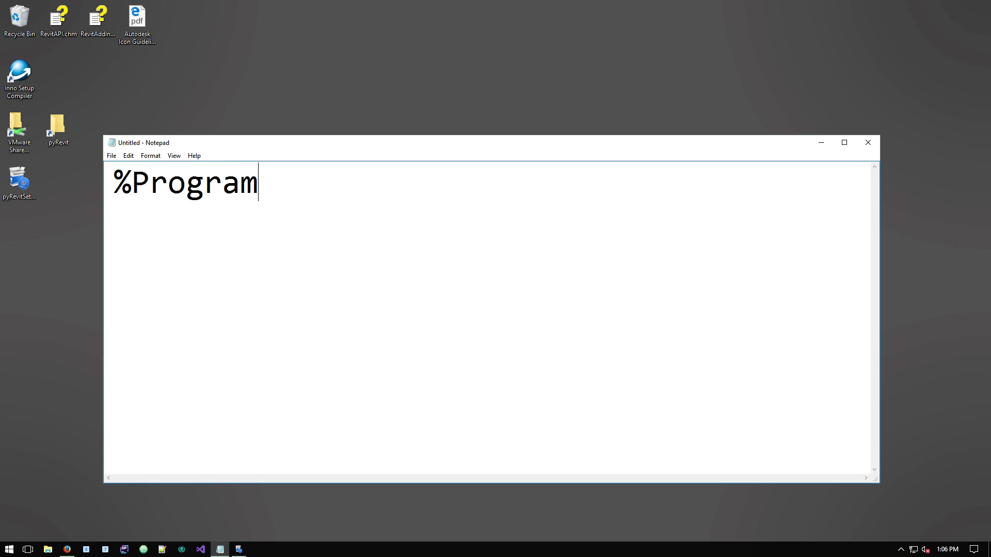
{"action": "type", "text": "Data%"}
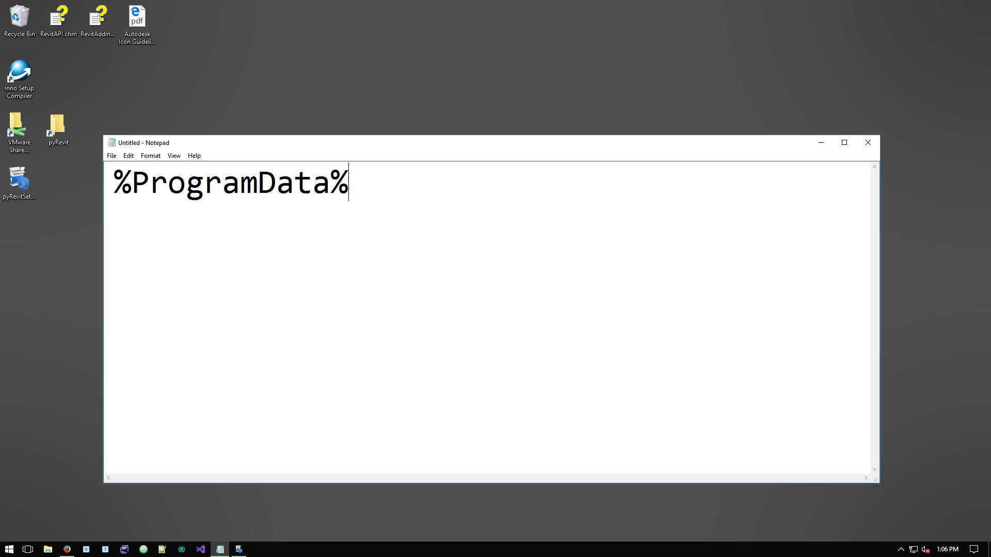
Prefix %ProgramData% with "All users: " on the same line and start a new line below it.
{"action": "left_click", "coordinate": [331, 183]}
{"action": "left_click", "coordinate": [114, 183]}
{"action": "key", "text": "Return"}
{"action": "key", "text": "Return"}
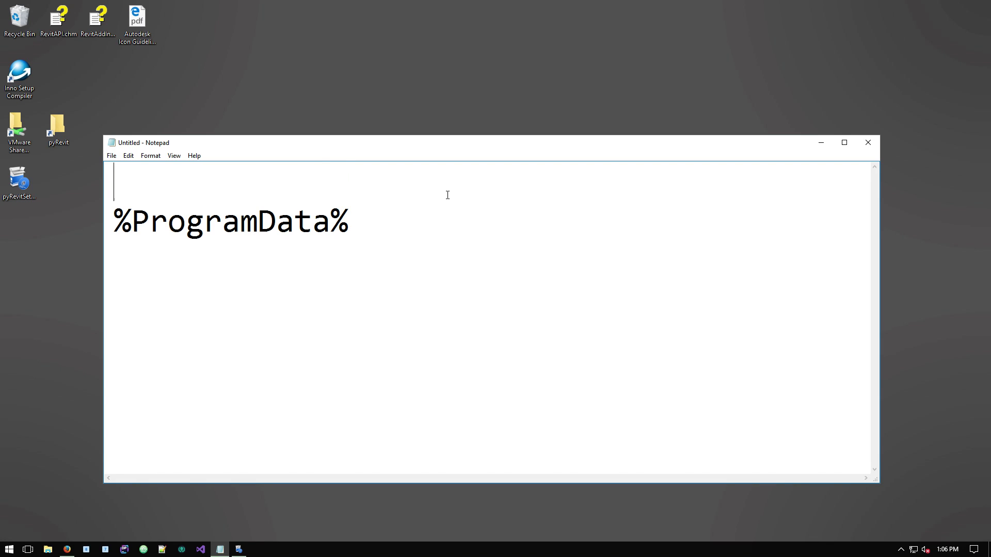
{"action": "key", "text": "Up"}
{"action": "key", "text": "Up"}
{"action": "type", "text": "All users"}
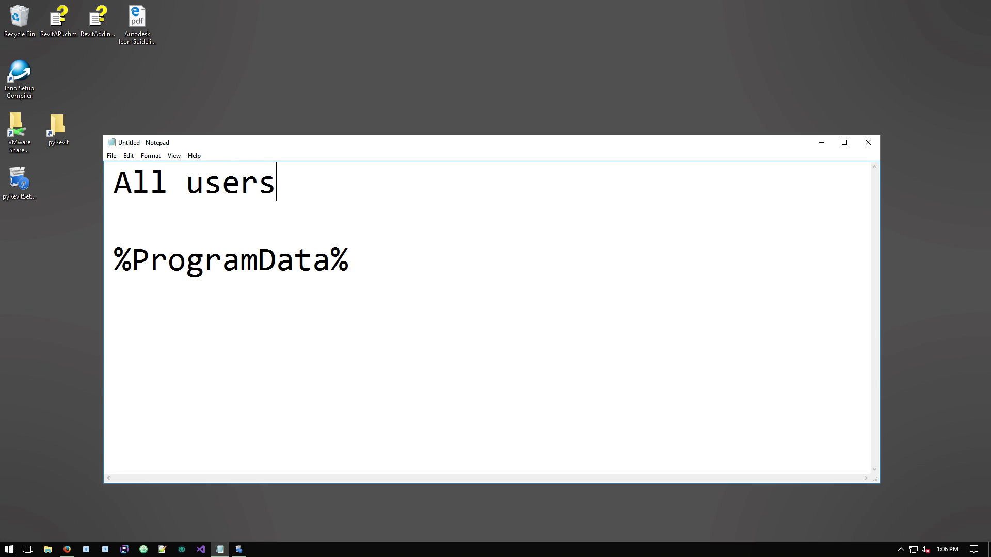
{"action": "type", "text": ":"}
{"action": "key", "text": "Down"}
{"action": "key", "text": "Down"}
{"action": "key", "text": "BackSpace"}
{"action": "key", "text": "BackSpace"}
{"action": "key", "text": "End"}
{"action": "key", "text": "Return"}
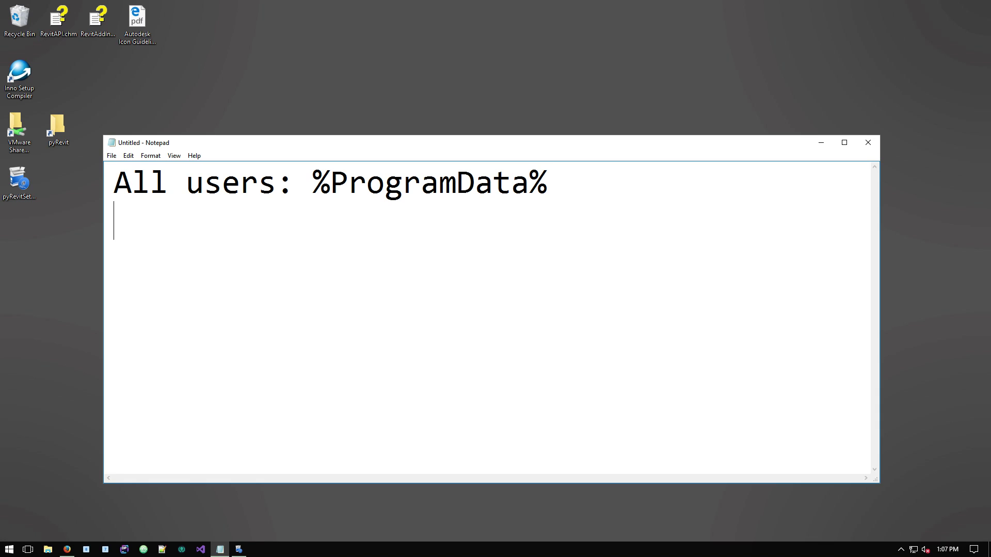
Add the line "Current User: %AppData%" below the all-users entry.
{"action": "type", "text": "Current U"}
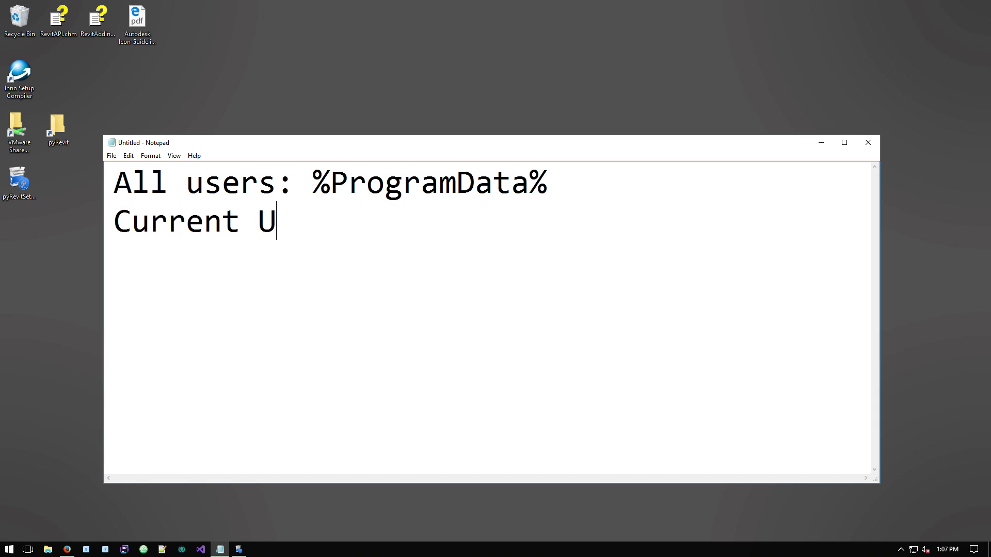
{"action": "type", "text": "ser: "}
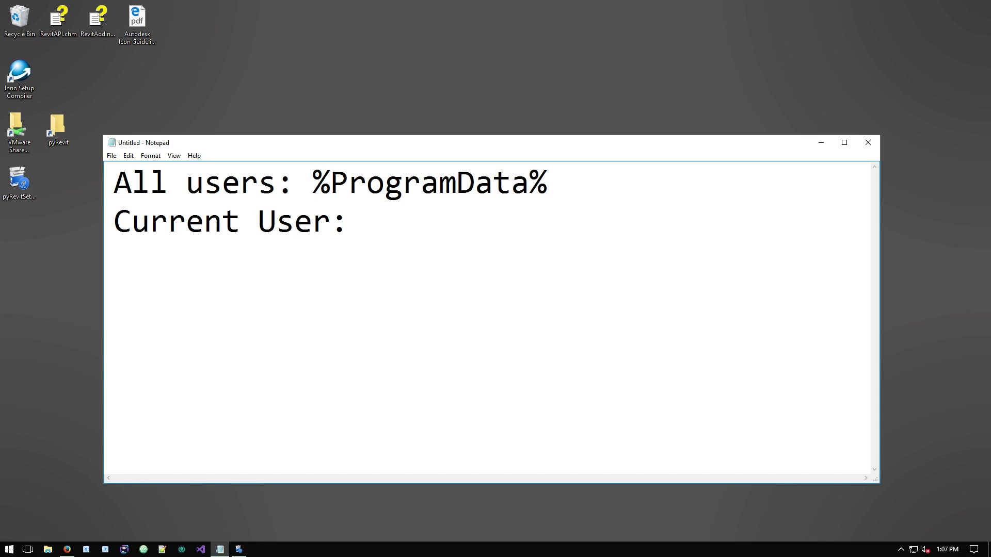
{"action": "type", "text": "%AppData%"}
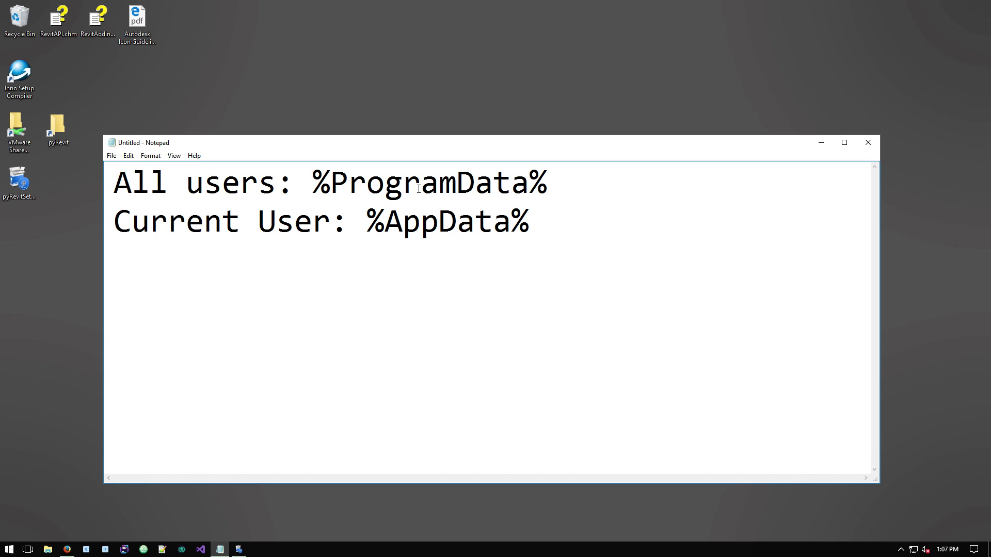
Copy %ProgramData% from the Notepad note and open that location in a new File Explorer window.
{"action": "left_click_drag", "start_coordinate": [524, 223], "coordinate": [361, 223]}
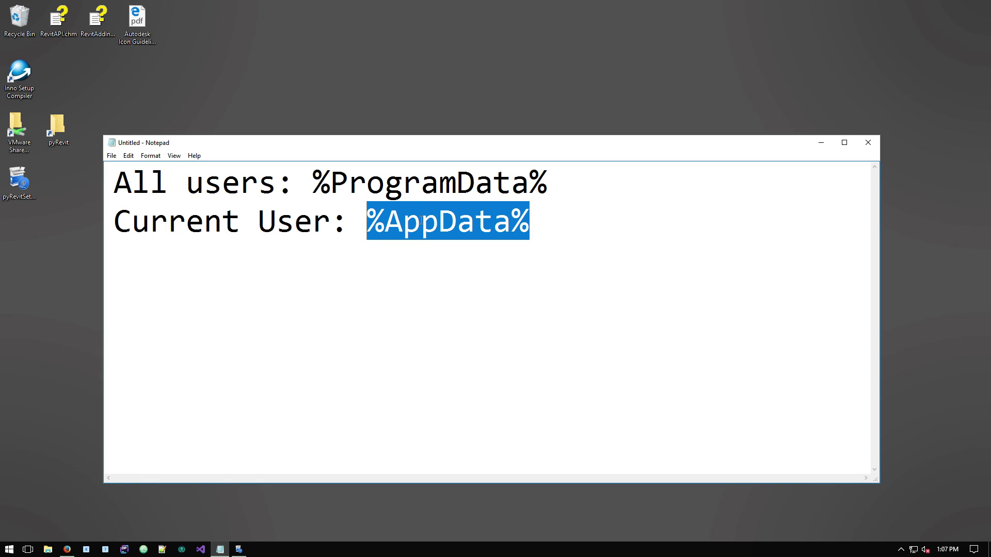
{"action": "left_click", "coordinate": [381, 194]}
{"action": "left_click_drag", "start_coordinate": [313, 181], "coordinate": [565, 184]}
{"action": "key", "text": "ctrl+c"}
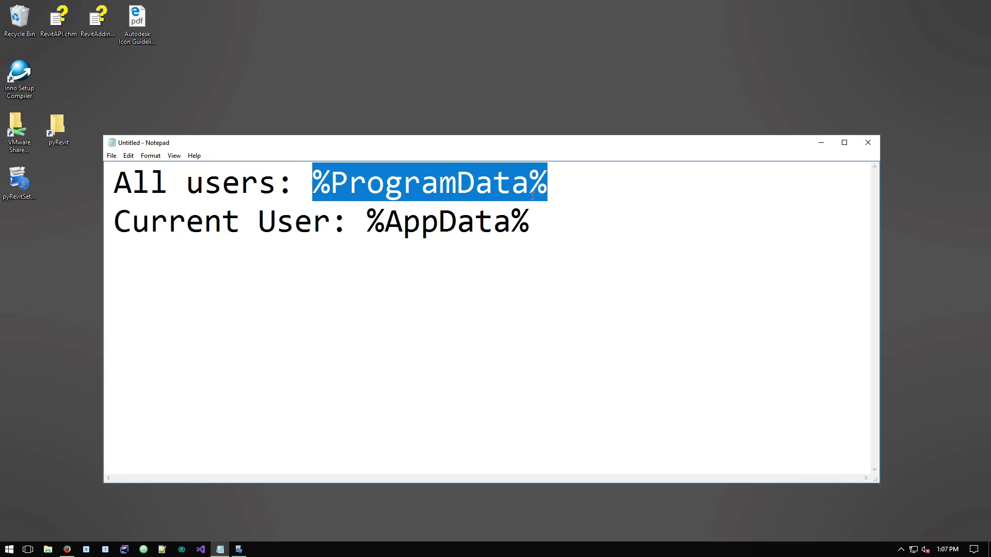
{"action": "key", "text": "super+e"}
{"action": "left_click_drag", "start_coordinate": [570, 59], "coordinate": [388, 58]}
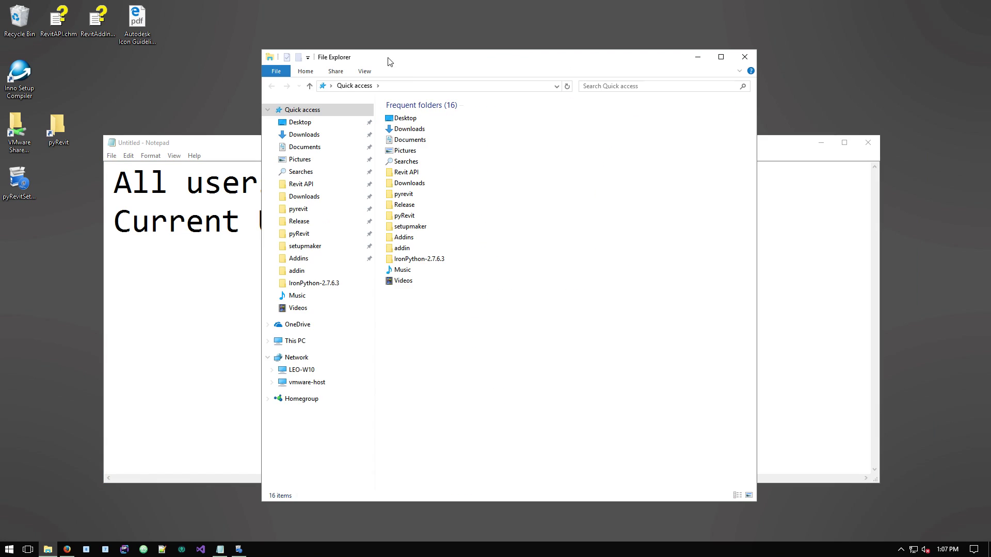
{"action": "left_click", "coordinate": [413, 86]}
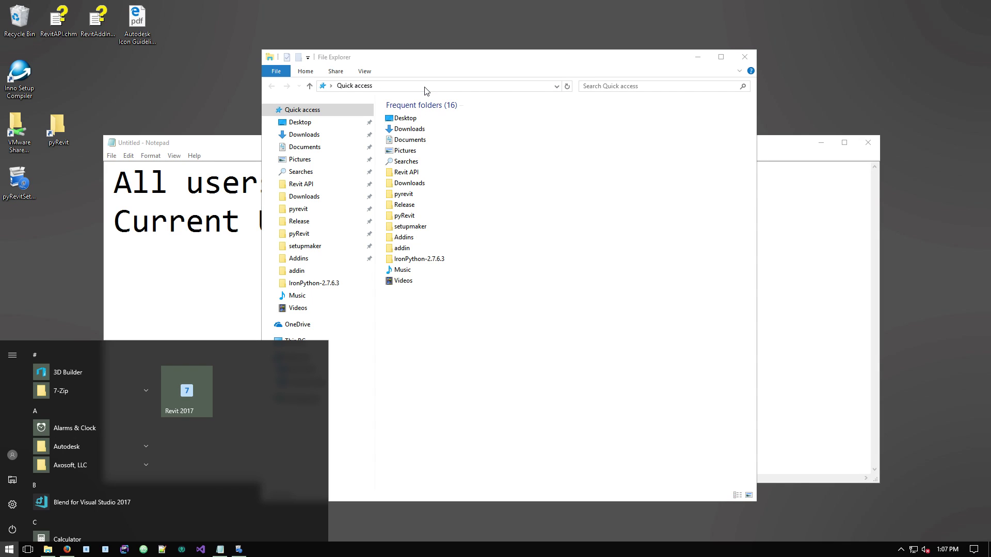
{"action": "left_click", "coordinate": [425, 86]}
{"action": "key", "text": "ctrl+v"}
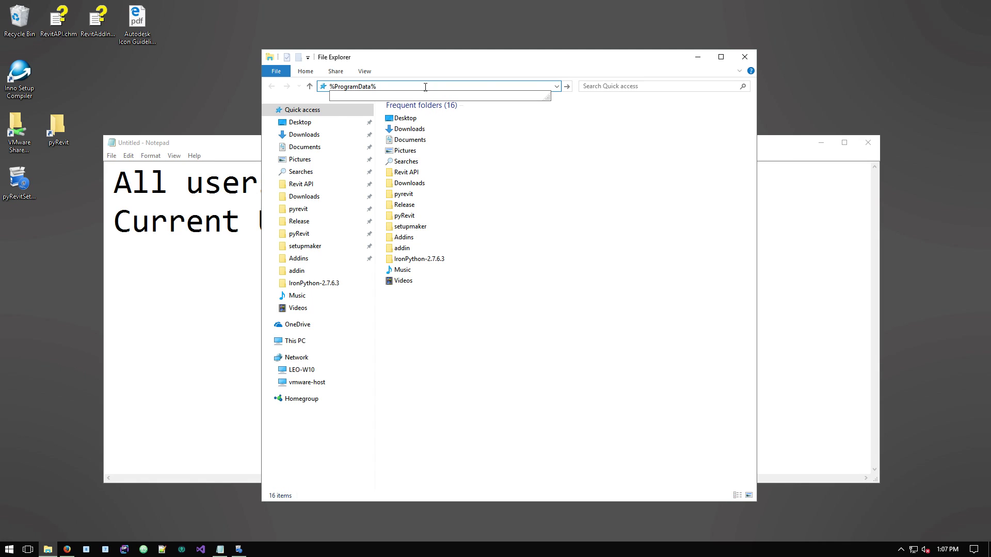
{"action": "key", "text": "Return"}
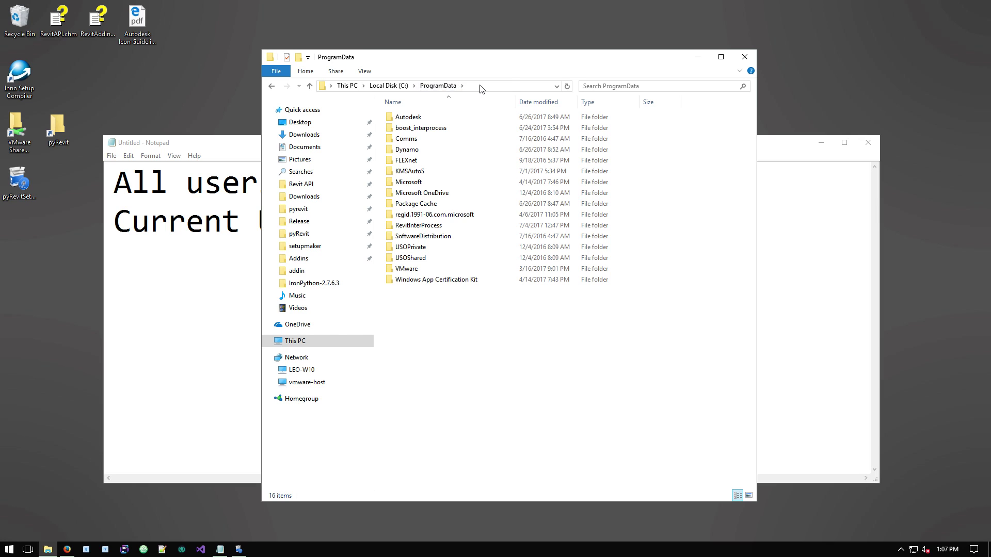
Show the full path of the ProgramData folder in a slightly wider window and compare it with the all-users entry in Notepad.
{"action": "left_click", "coordinate": [435, 88]}
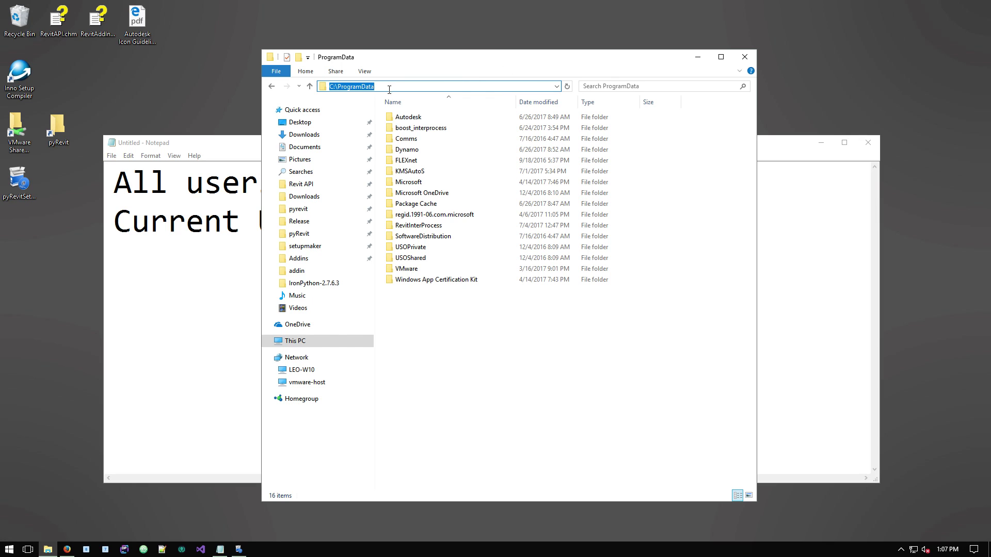
{"action": "left_click", "coordinate": [451, 320]}
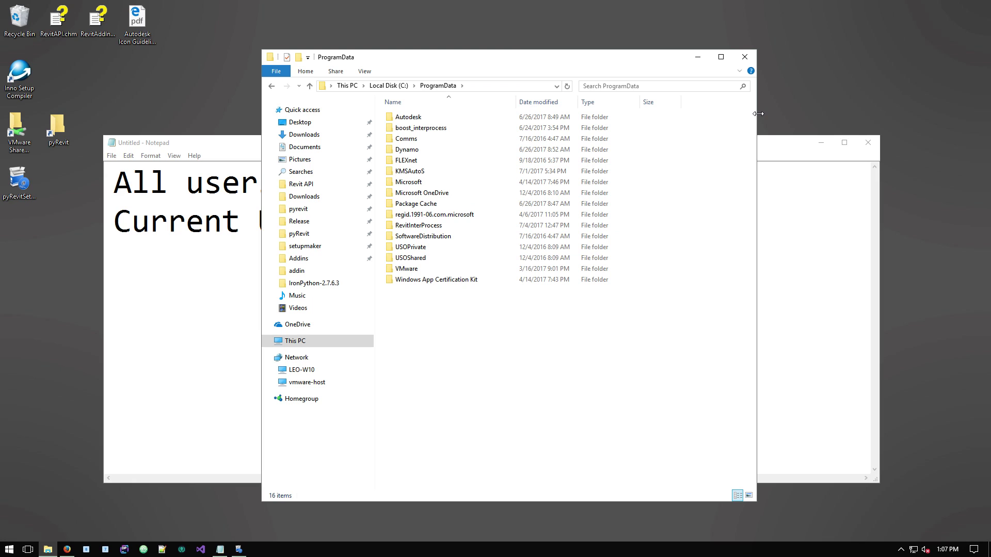
{"action": "left_click_drag", "start_coordinate": [756, 113], "coordinate": [796, 111]}
{"action": "double_click", "coordinate": [385, 180]}
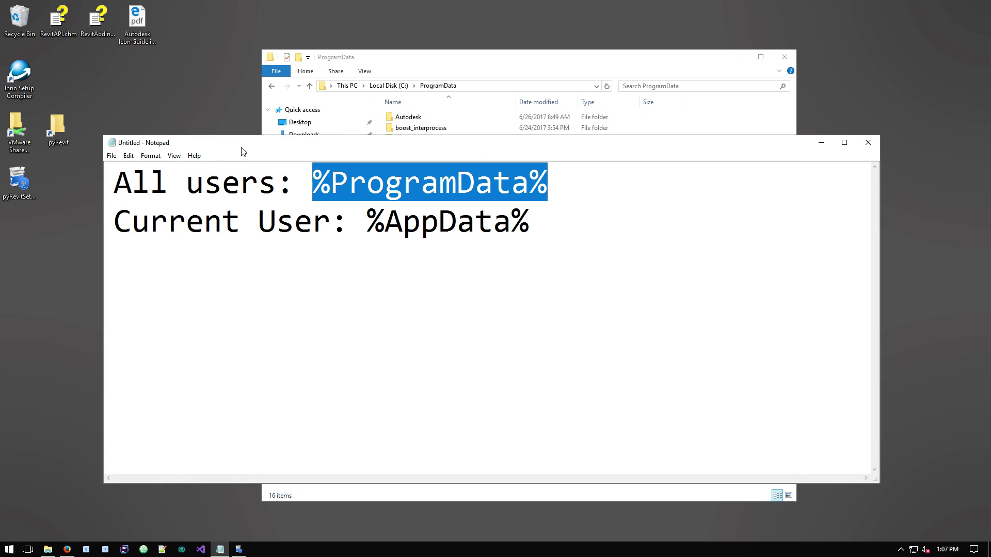
Switch back to File Explorer and open the Autodesk\Revit\Addins\2017 folder under ProgramData.
{"action": "left_click", "coordinate": [499, 62]}
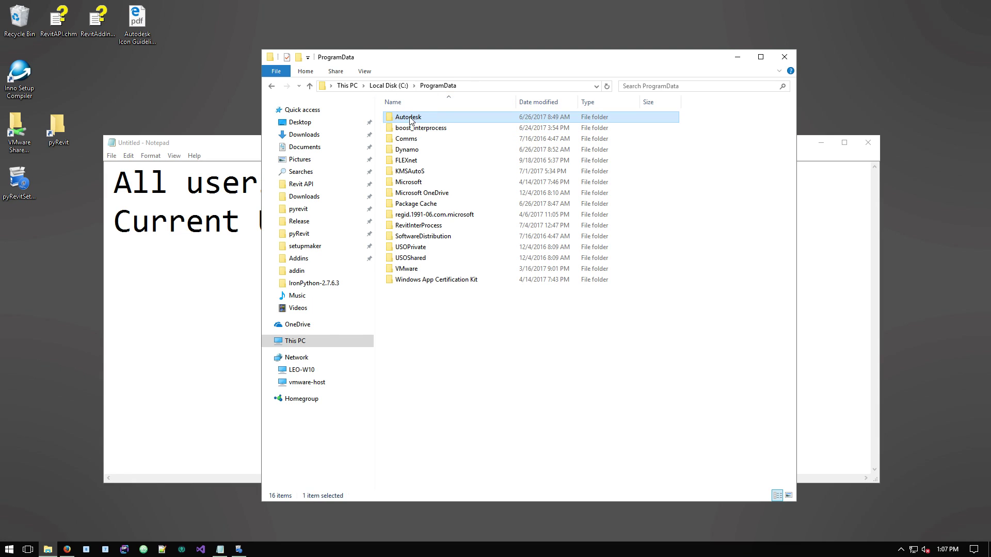
{"action": "double_click", "coordinate": [450, 118]}
{"action": "double_click", "coordinate": [423, 207]}
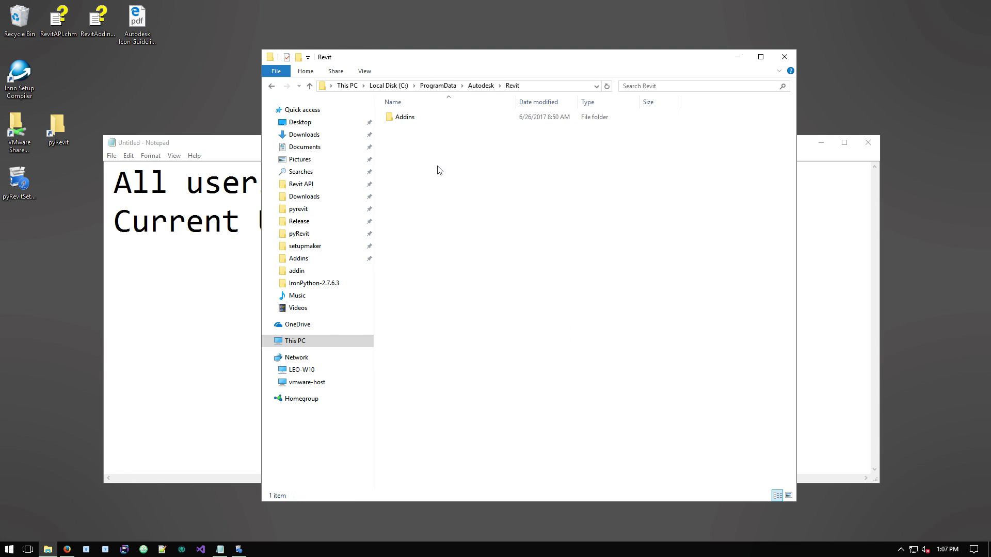
{"action": "double_click", "coordinate": [413, 115]}
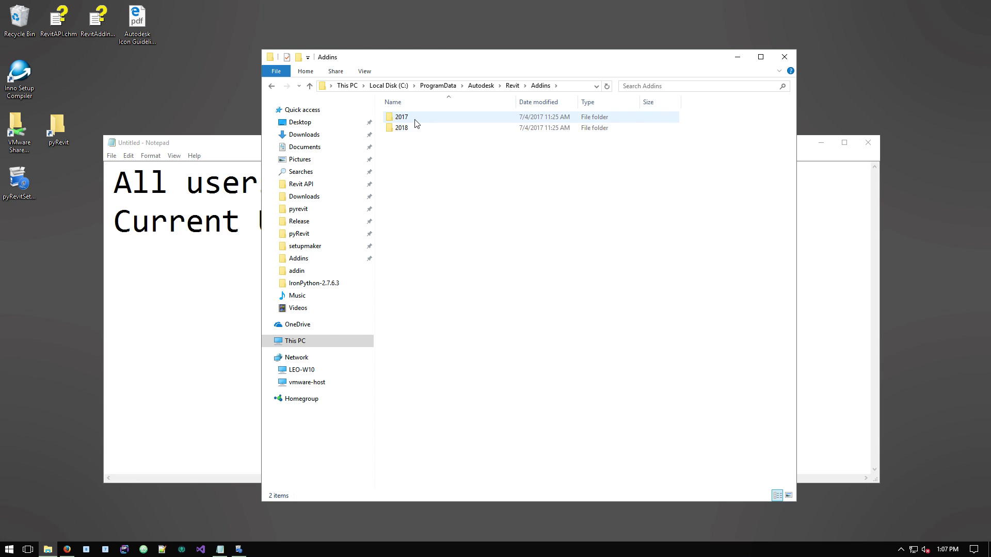
{"action": "double_click", "coordinate": [417, 122]}
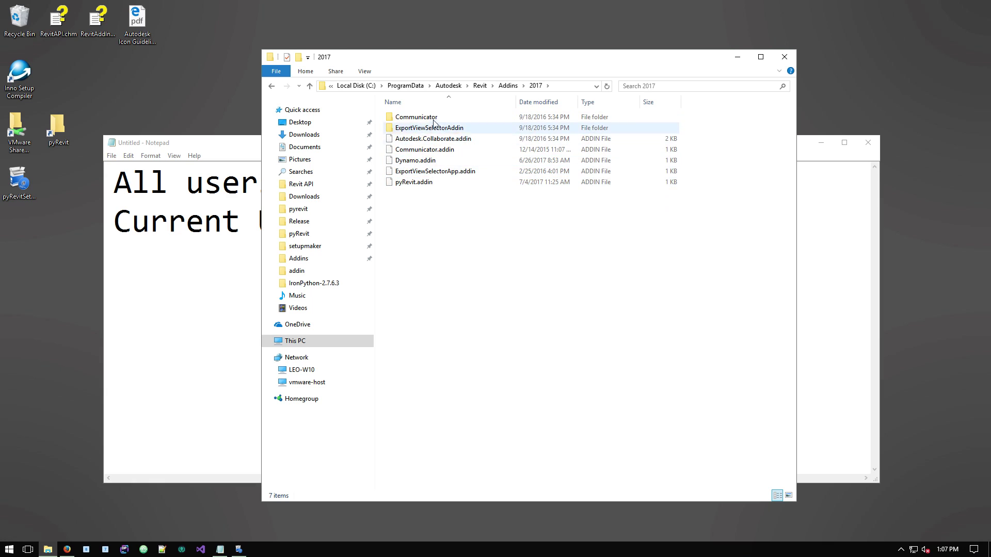
Delete pyRevit.addin from both the 2017 and the 2018 folders of the all-users Revit Addins directory.
{"action": "right_click", "coordinate": [423, 185]}
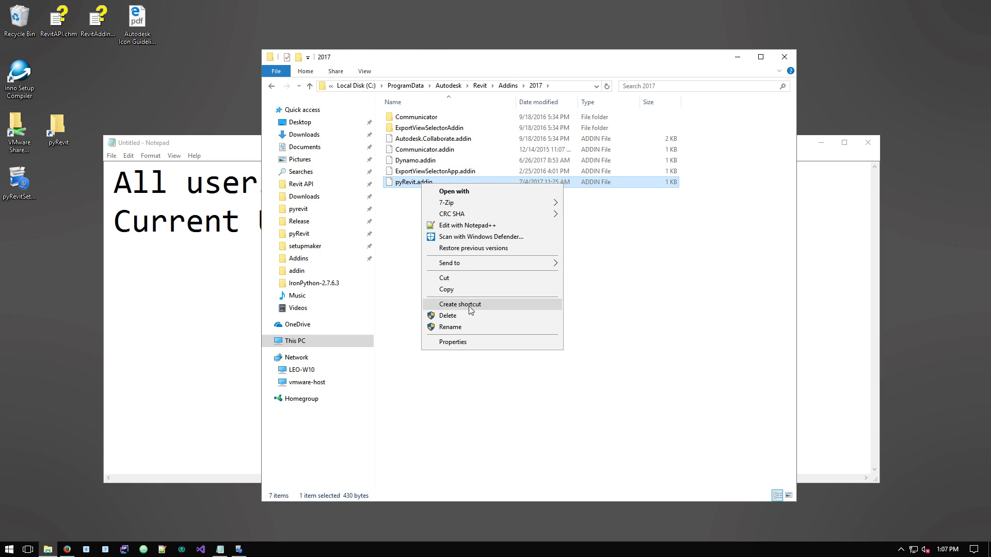
{"action": "left_click", "coordinate": [475, 281]}
{"action": "key", "text": "alt+Up"}
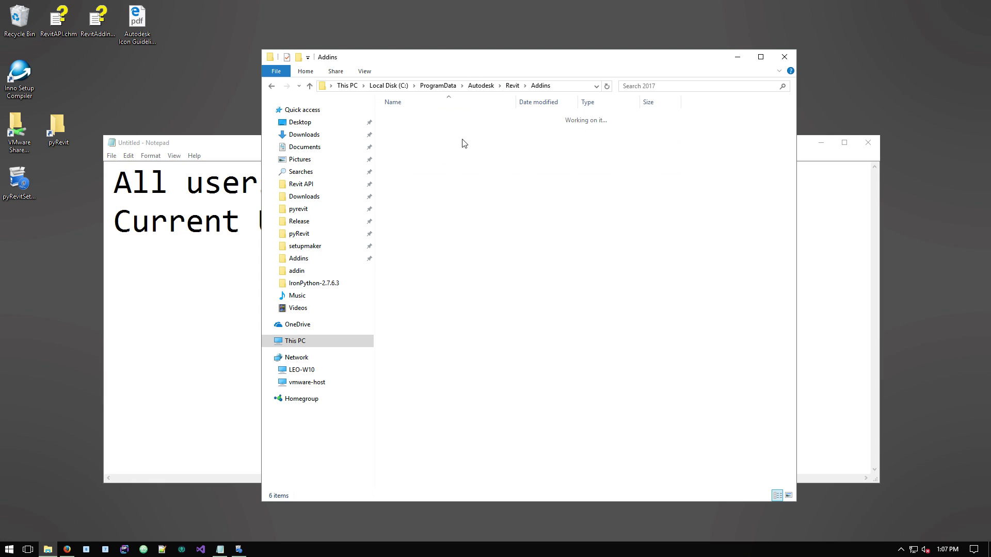
{"action": "double_click", "coordinate": [401, 128]}
{"action": "key", "text": "ctrl+v"}
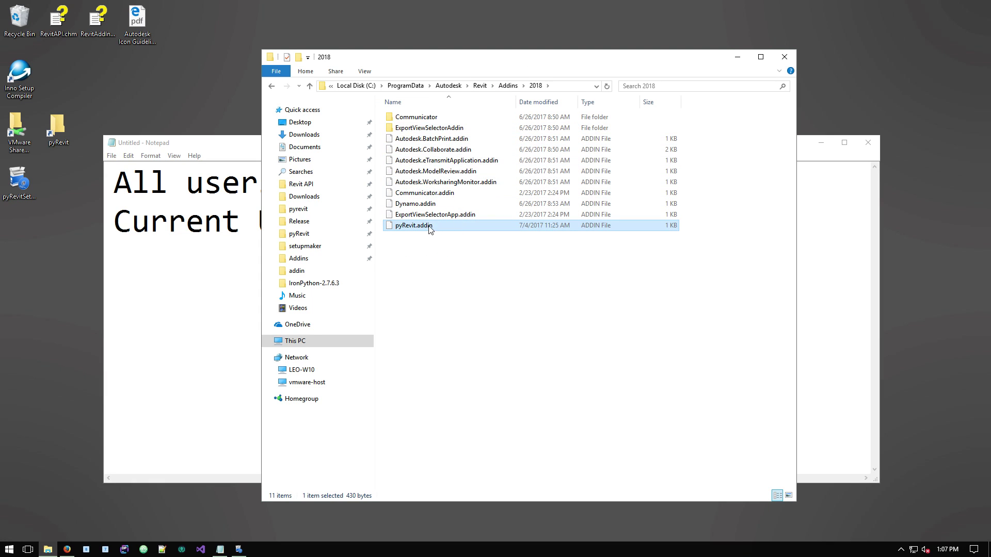
{"action": "right_click", "coordinate": [428, 226]}
{"action": "left_click", "coordinate": [477, 359]}
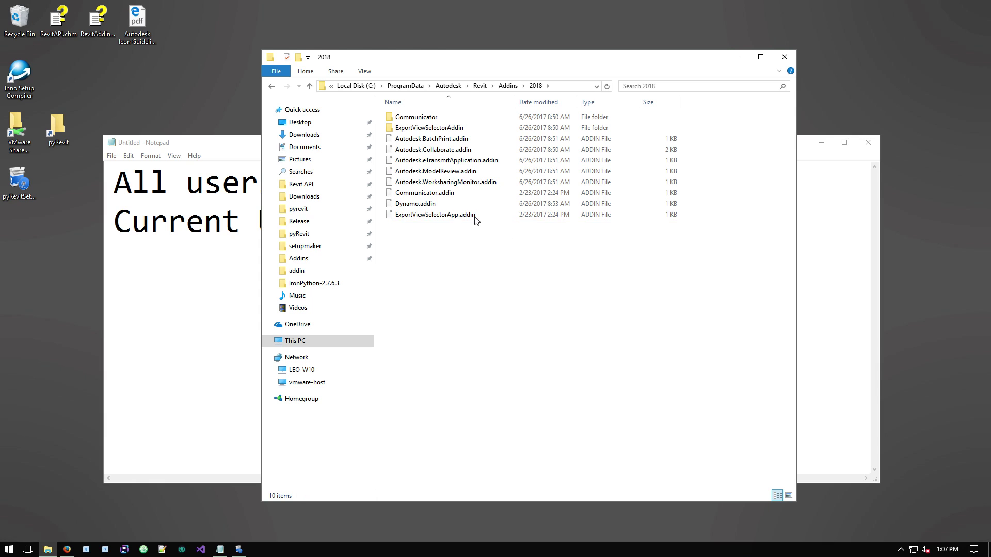
Open Dynamo.addin from the 2017 Addins folder in Notepad++, examine the DLL path in its Assembly tag, and close the editor.
{"action": "left_click", "coordinate": [508, 86]}
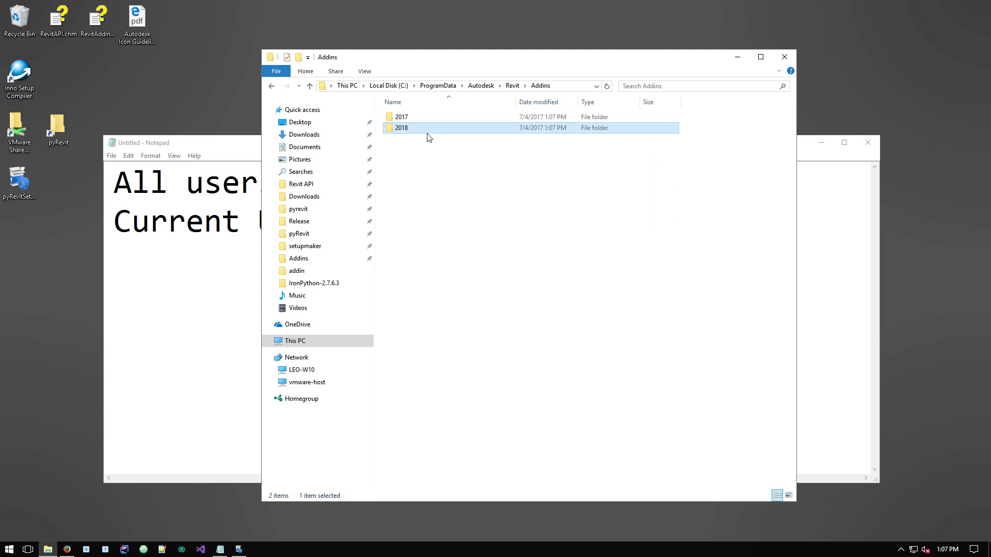
{"action": "left_click", "coordinate": [410, 119]}
{"action": "double_click", "coordinate": [409, 119]}
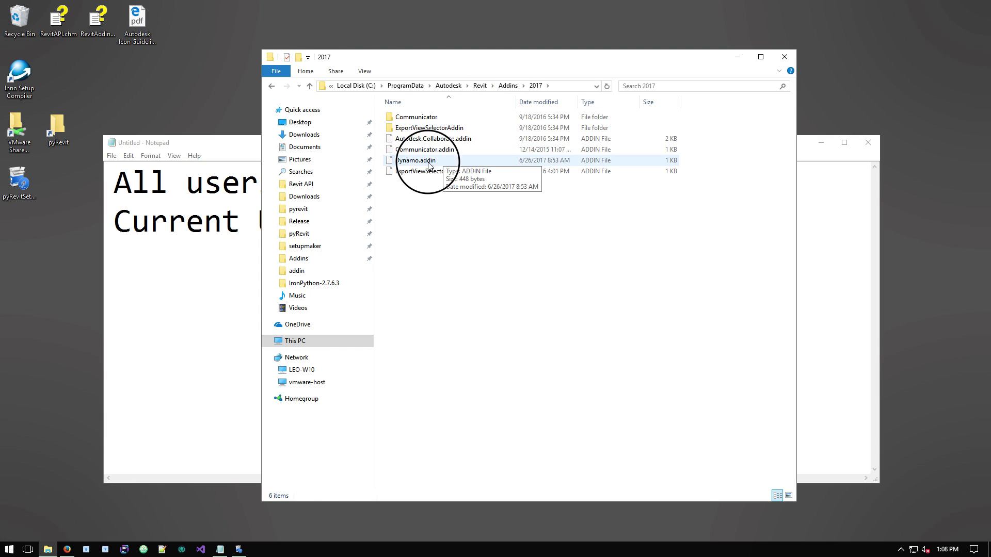
{"action": "left_click", "coordinate": [412, 161]}
{"action": "right_click", "coordinate": [454, 164]}
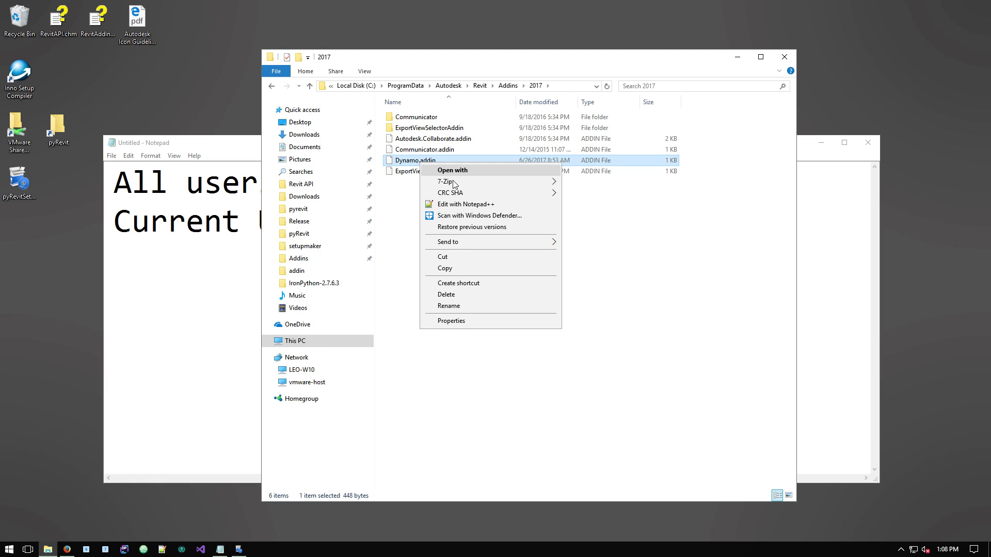
{"action": "left_click", "coordinate": [469, 206]}
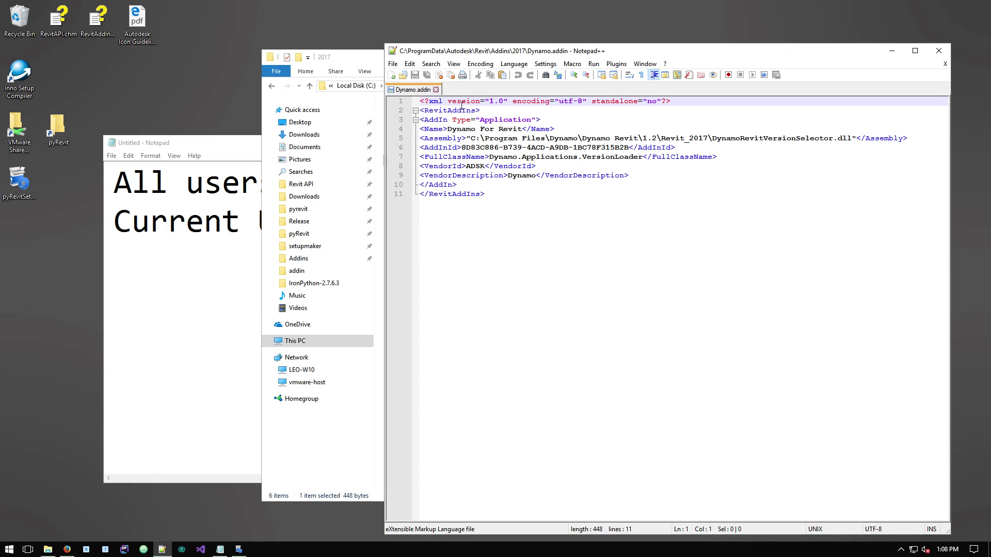
{"action": "left_click_drag", "start_coordinate": [470, 139], "coordinate": [855, 140]}
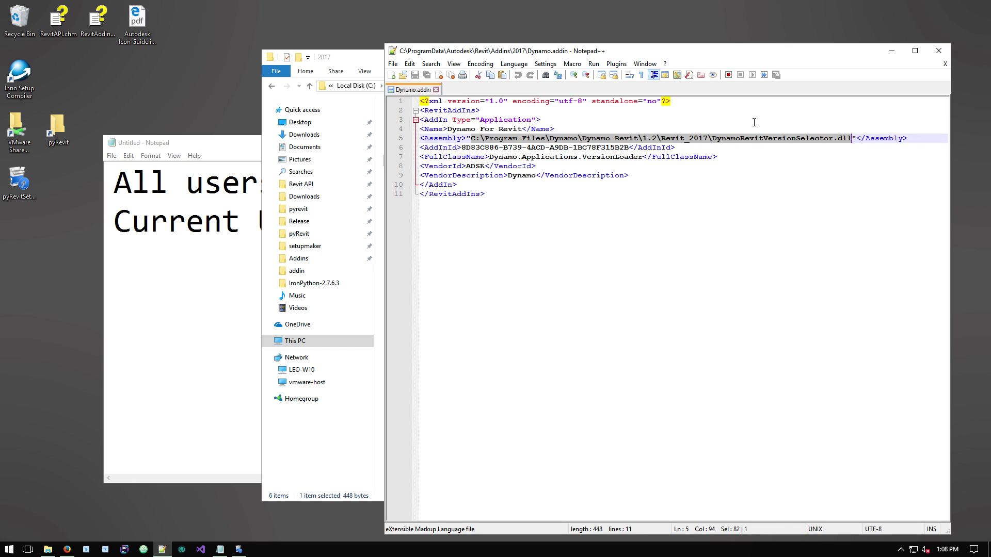
{"action": "left_click", "coordinate": [939, 50]}
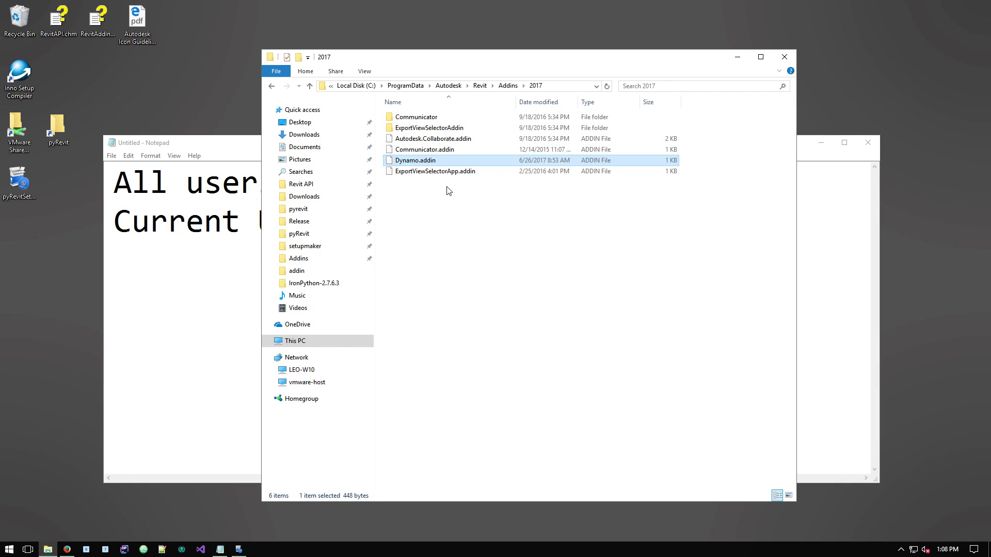
{"action": "left_click", "coordinate": [449, 191]}
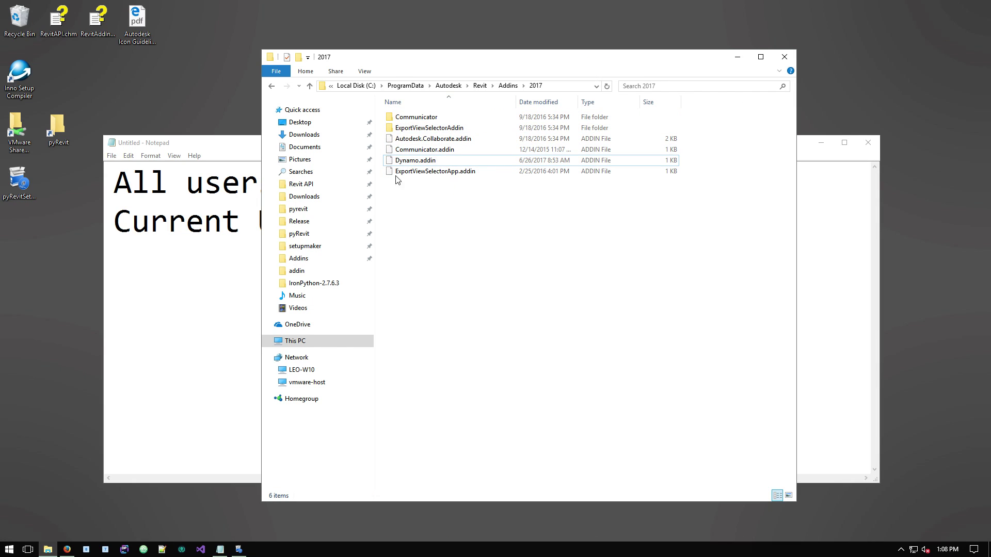
Return to the top-level ProgramData folder and review its full path.
{"action": "left_click", "coordinate": [508, 85]}
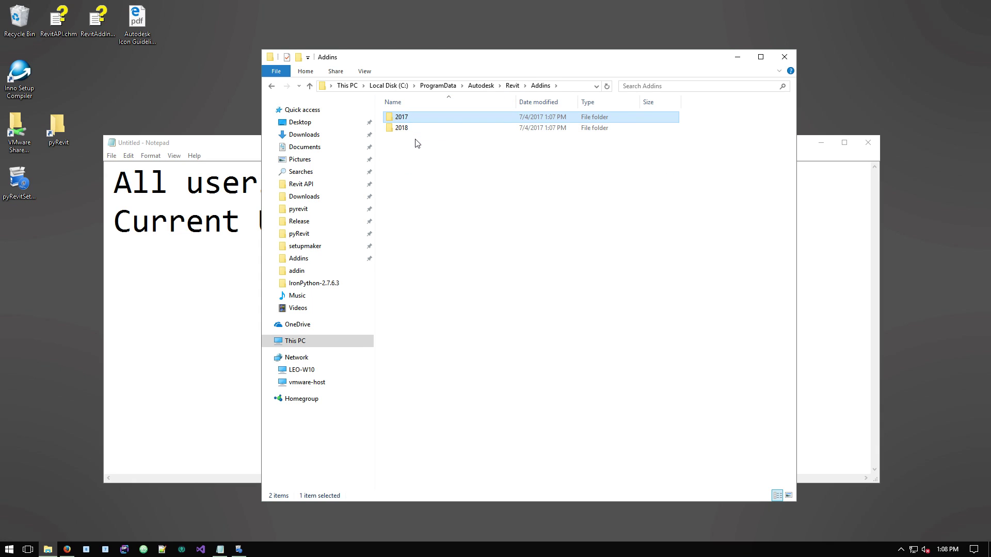
{"action": "left_click", "coordinate": [438, 85]}
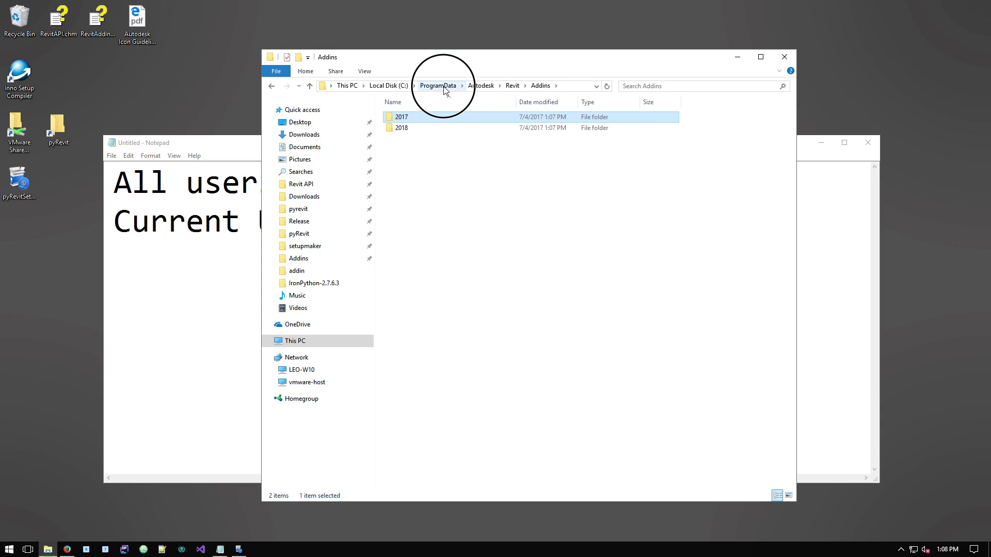
{"action": "left_click", "coordinate": [482, 86]}
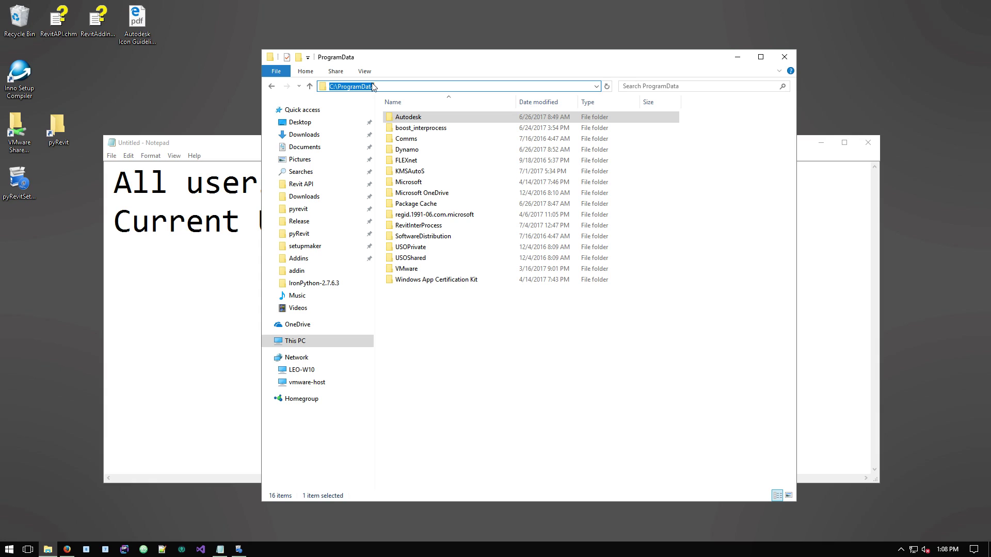
{"action": "left_click", "coordinate": [453, 311]}
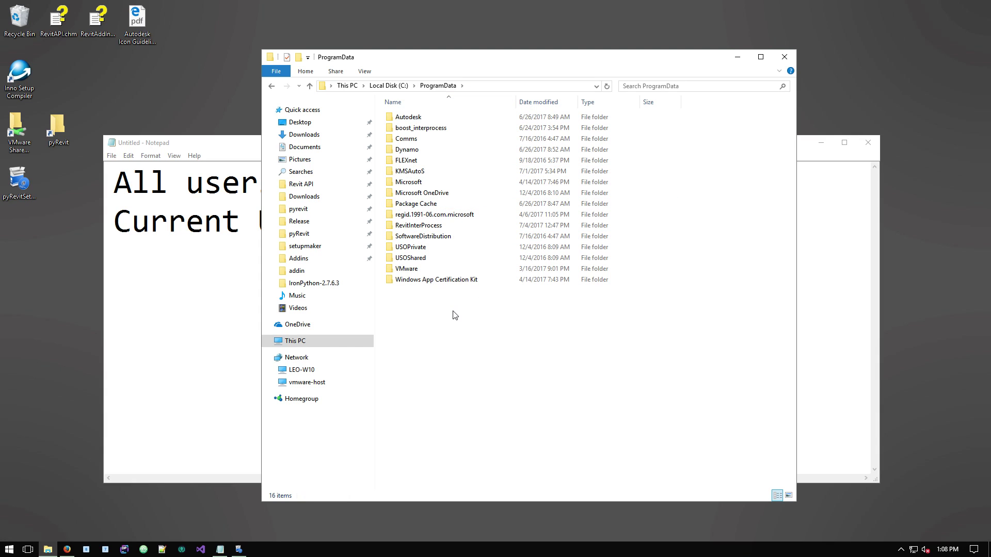
Copy %AppData% from the Notepad note and open that location in the existing File Explorer window.
{"action": "left_click", "coordinate": [255, 247]}
{"action": "left_click_drag", "start_coordinate": [367, 221], "coordinate": [534, 220]}
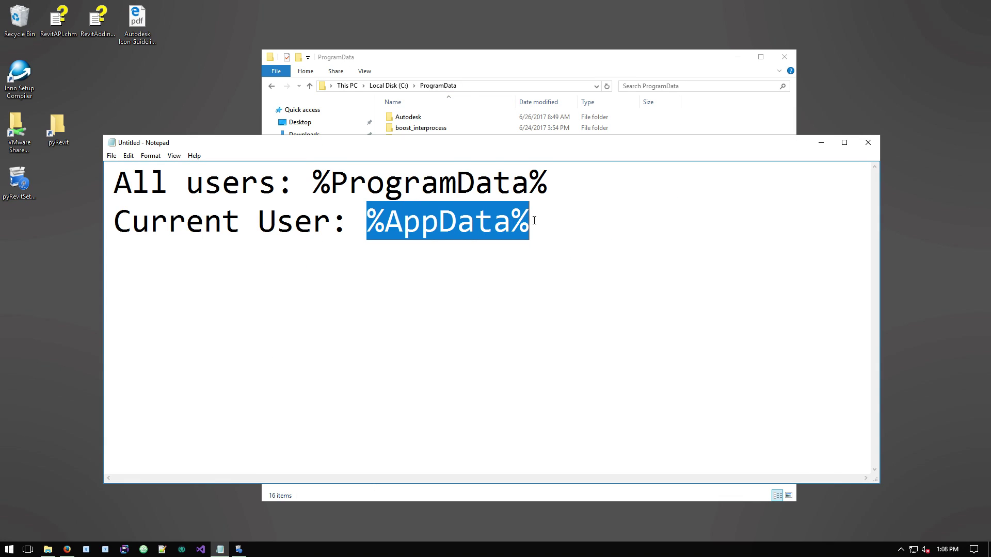
{"action": "key", "text": "ctrl+c"}
{"action": "left_click", "coordinate": [491, 85]}
{"action": "key", "text": "ctrl+v"}
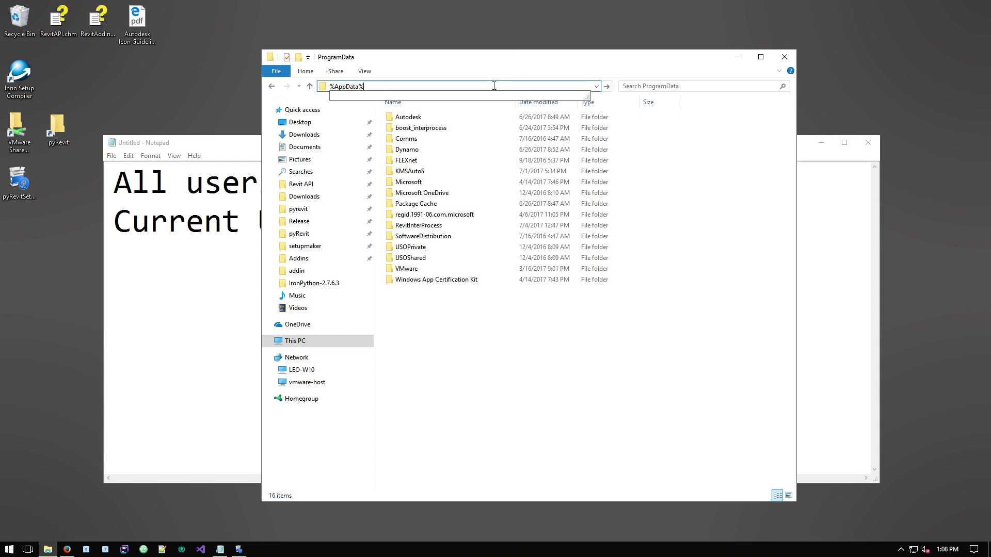
{"action": "key", "text": "Return"}
Show the full path of the Roaming folder and highlight the matching %AppData% entry in Notepad.
{"action": "left_click", "coordinate": [485, 86]}
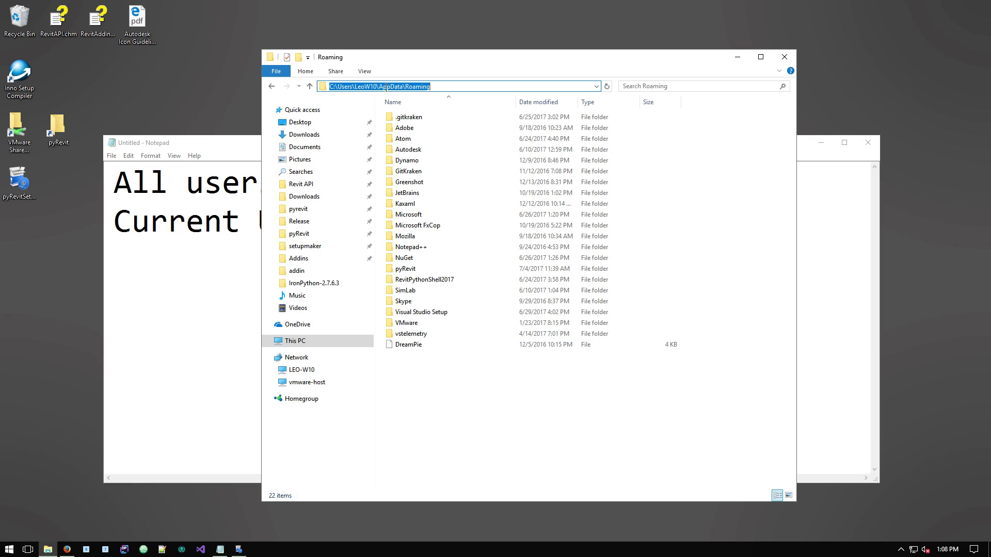
{"action": "left_click", "coordinate": [240, 220]}
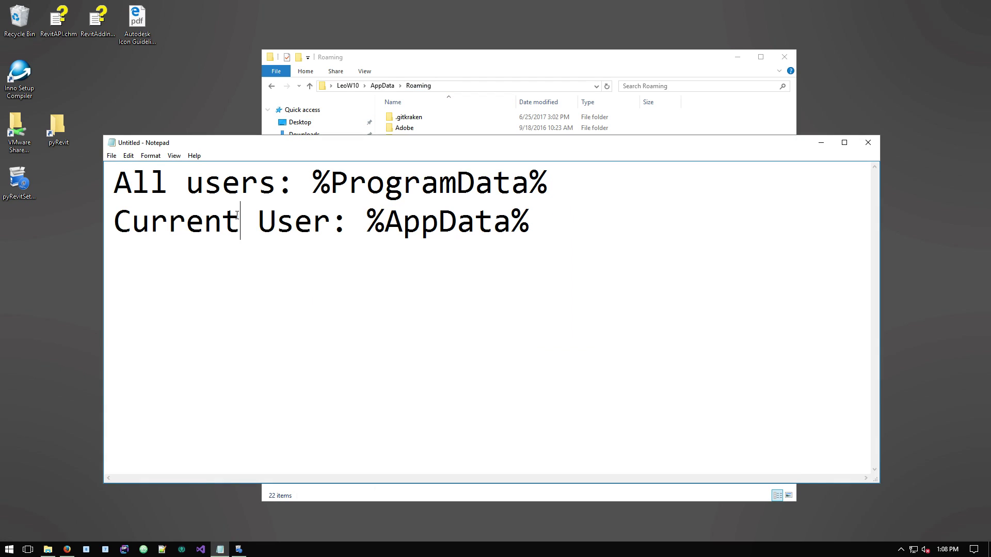
{"action": "left_click_drag", "start_coordinate": [367, 221], "coordinate": [532, 221]}
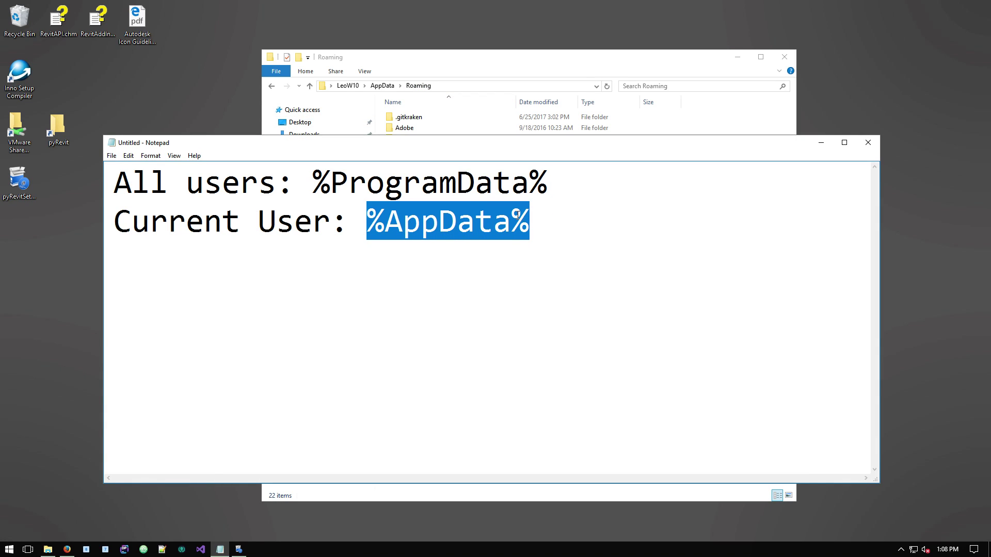
Bring the Roaming folder window forward and browse to its Autodesk\Revit\Addins folder.
{"action": "left_click", "coordinate": [486, 59]}
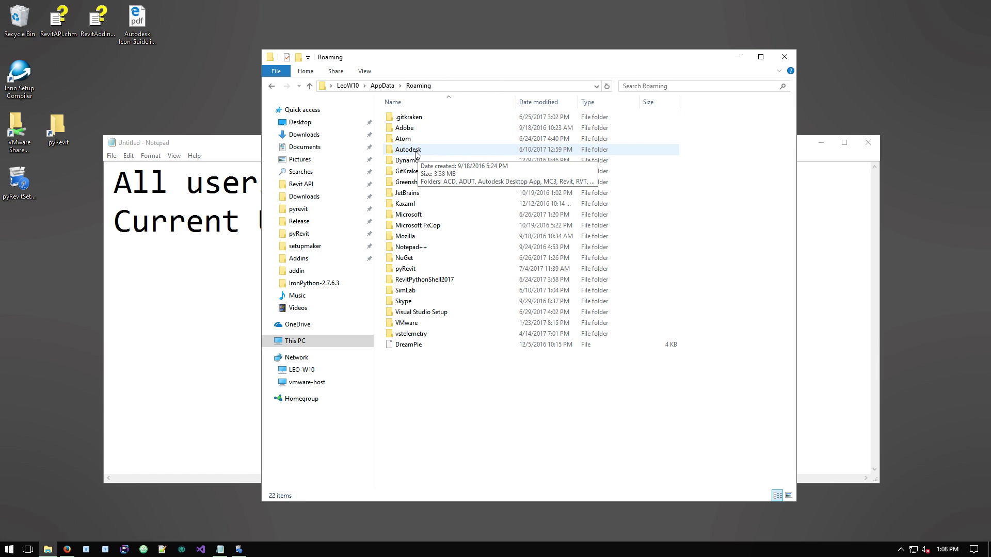
{"action": "double_click", "coordinate": [420, 151]}
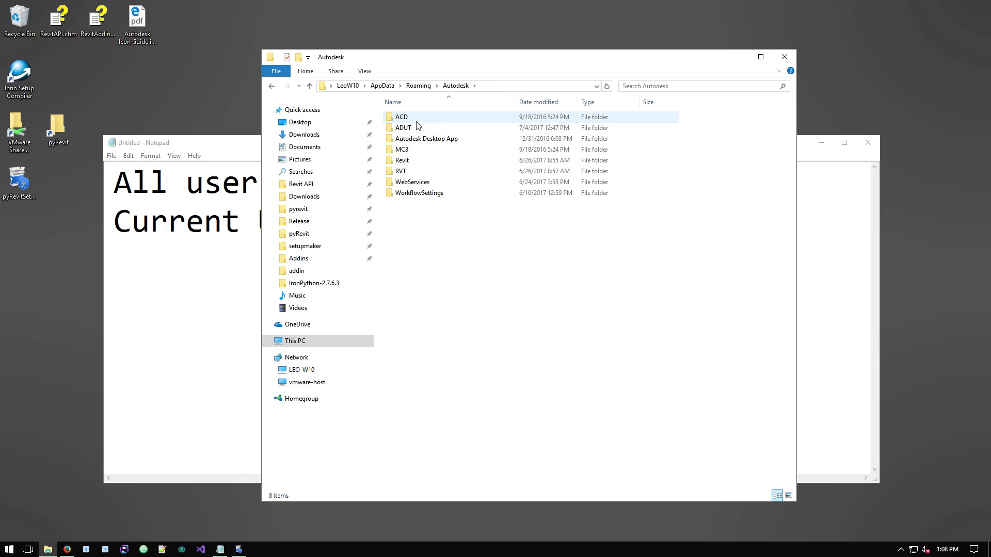
{"action": "left_click", "coordinate": [413, 165]}
{"action": "double_click", "coordinate": [413, 164]}
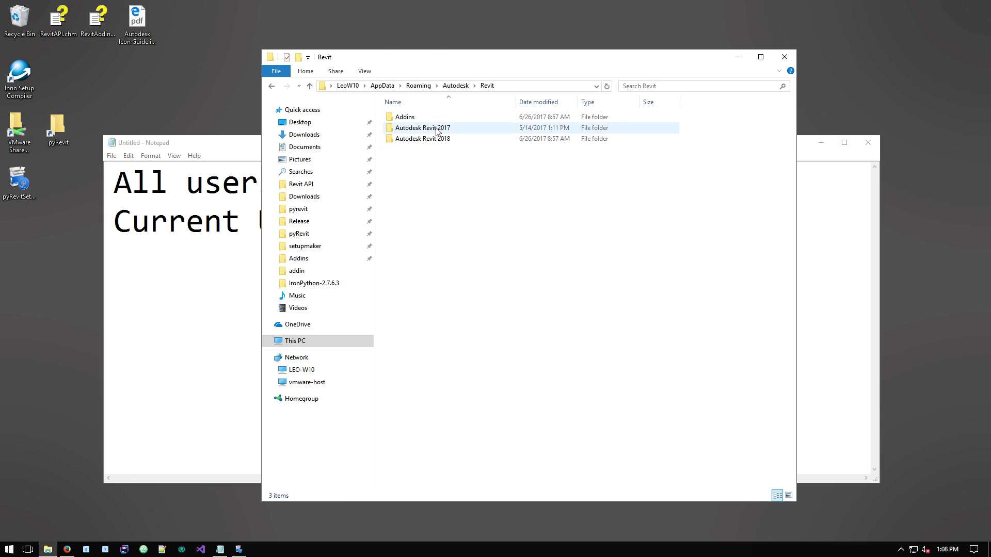
{"action": "double_click", "coordinate": [426, 116]}
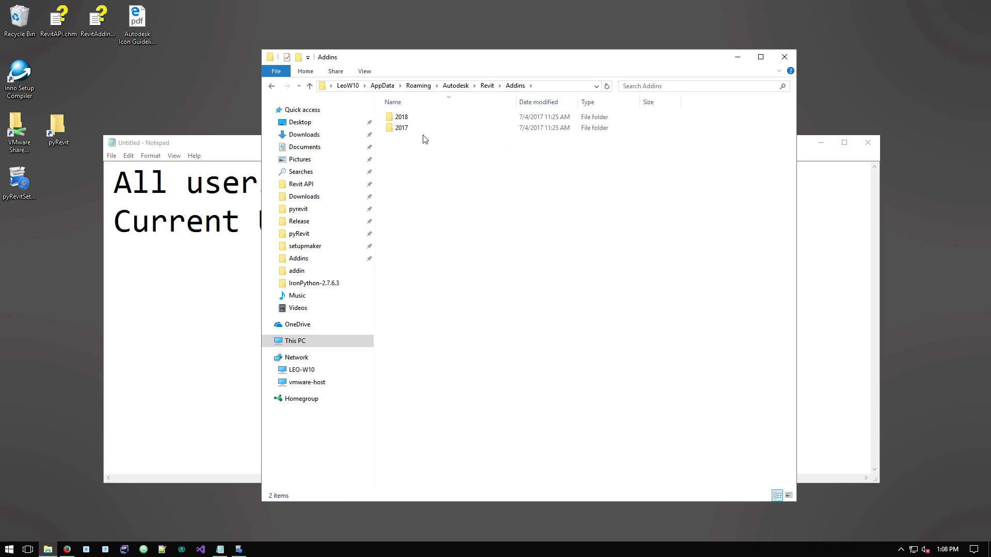
Check the 2018 and 2017 folders inside the current-user Addins folder and review the full path of the 2017 one.
{"action": "double_click", "coordinate": [426, 120]}
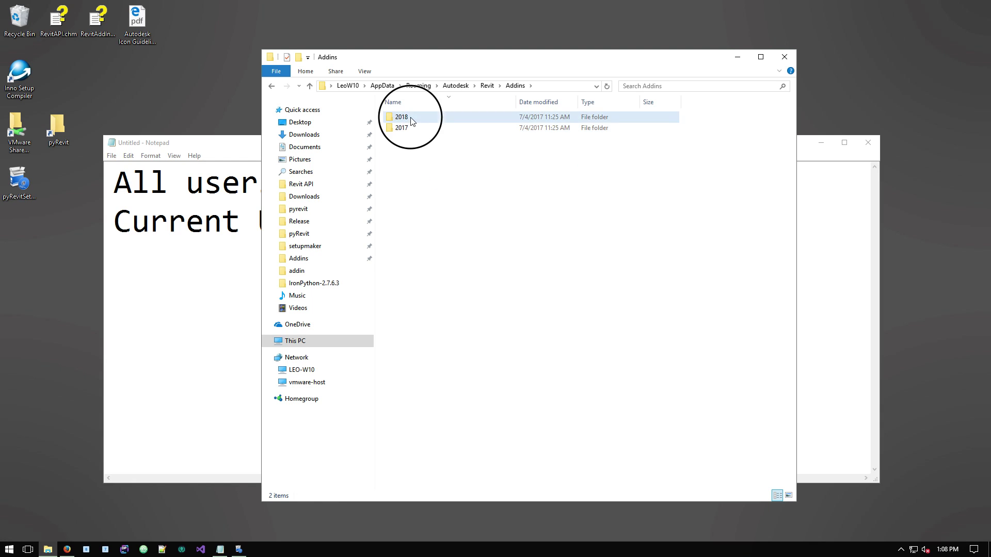
{"action": "left_click", "coordinate": [515, 86]}
{"action": "double_click", "coordinate": [410, 128]}
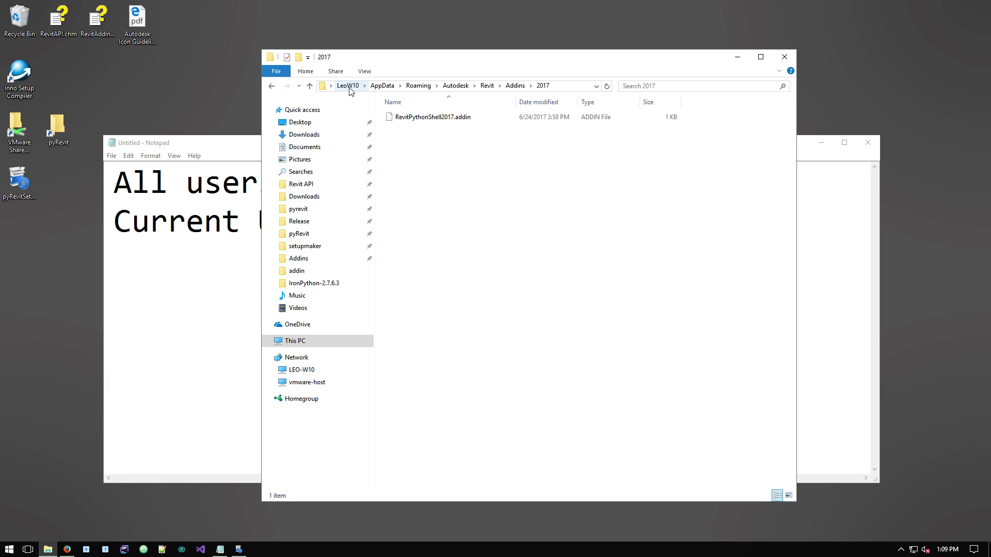
{"action": "left_click", "coordinate": [556, 86]}
{"action": "left_click", "coordinate": [542, 188]}
{"action": "left_click", "coordinate": [348, 85]}
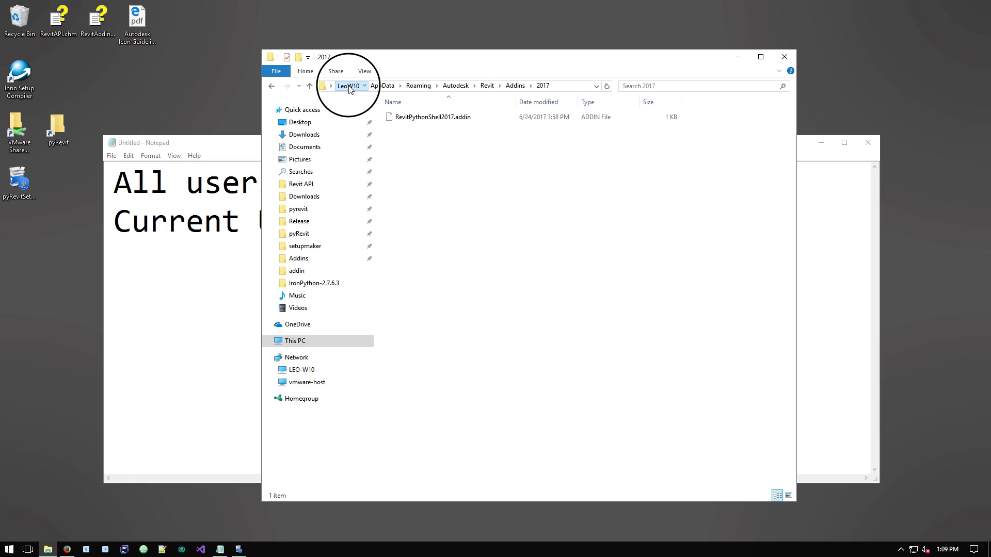
Close the folder window and minimize the Notepad note to get back to the pyRevit setup wizard.
{"action": "left_click", "coordinate": [784, 57]}
{"action": "left_click", "coordinate": [607, 198]}
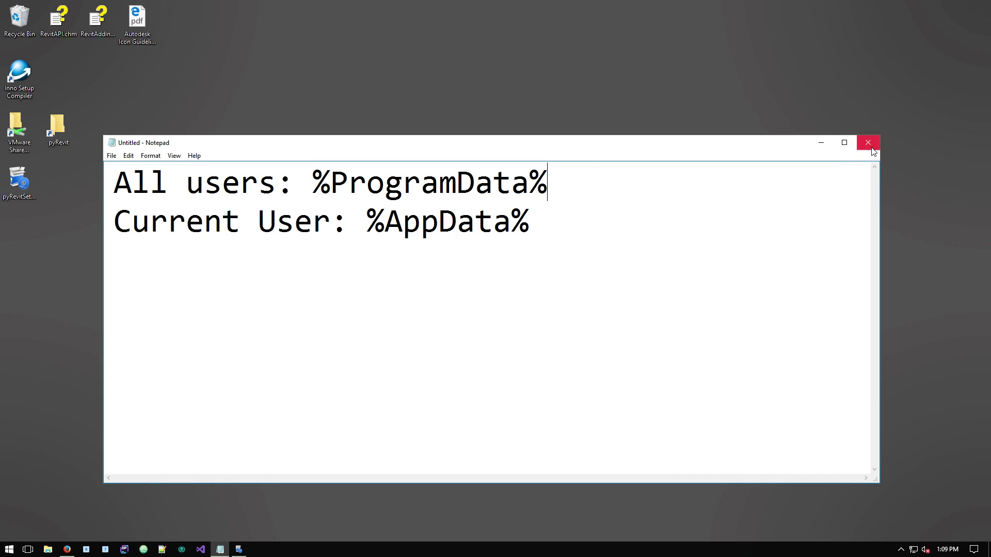
{"action": "left_click", "coordinate": [821, 142]}
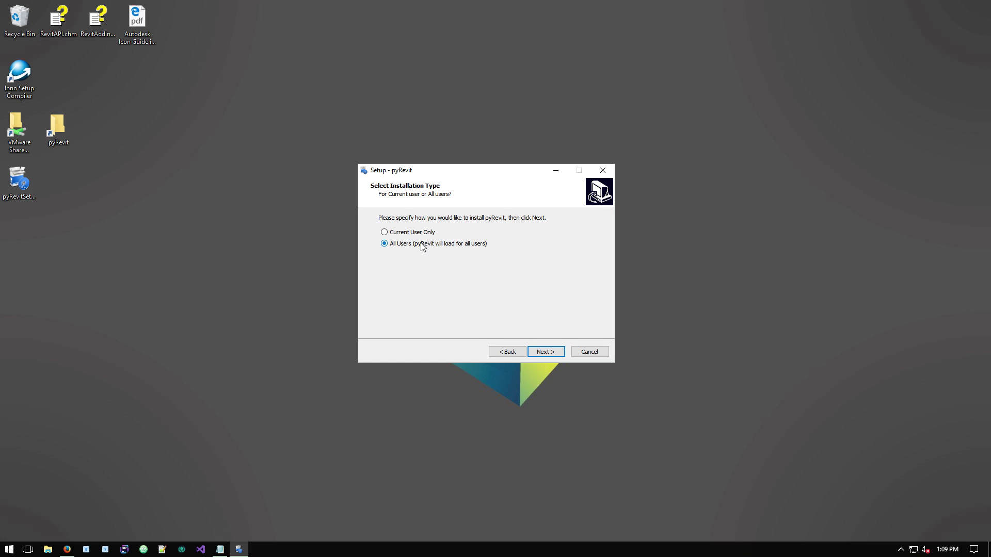
Start installing pyRevit for all users with C:\pyRevit-v4 as the destination folder.
{"action": "left_click", "coordinate": [545, 351]}
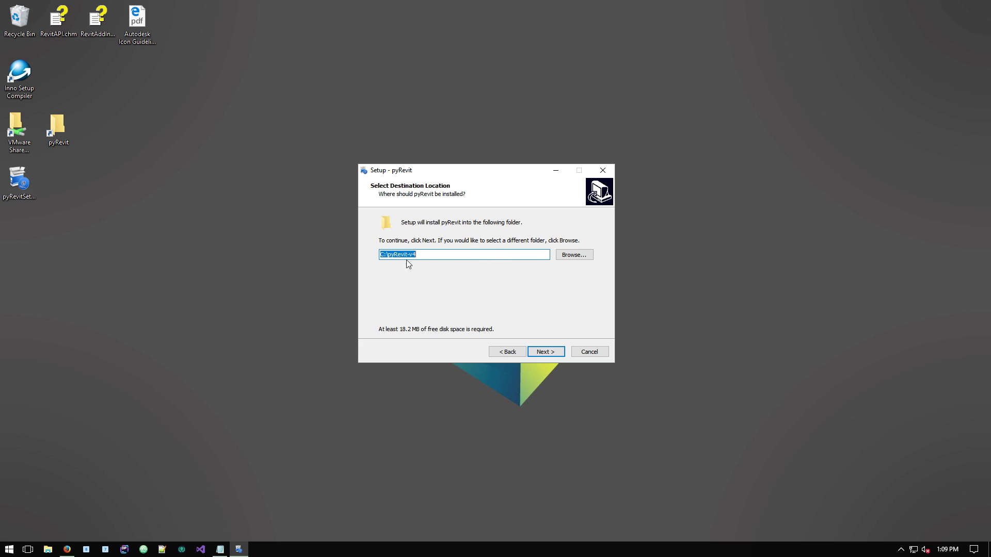
{"action": "left_click", "coordinate": [542, 351]}
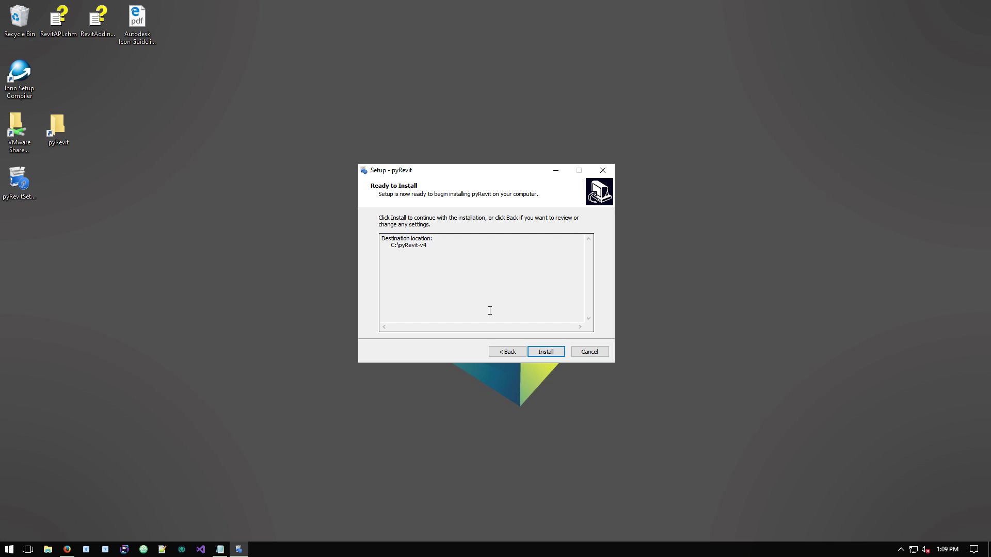
{"action": "left_click", "coordinate": [543, 351]}
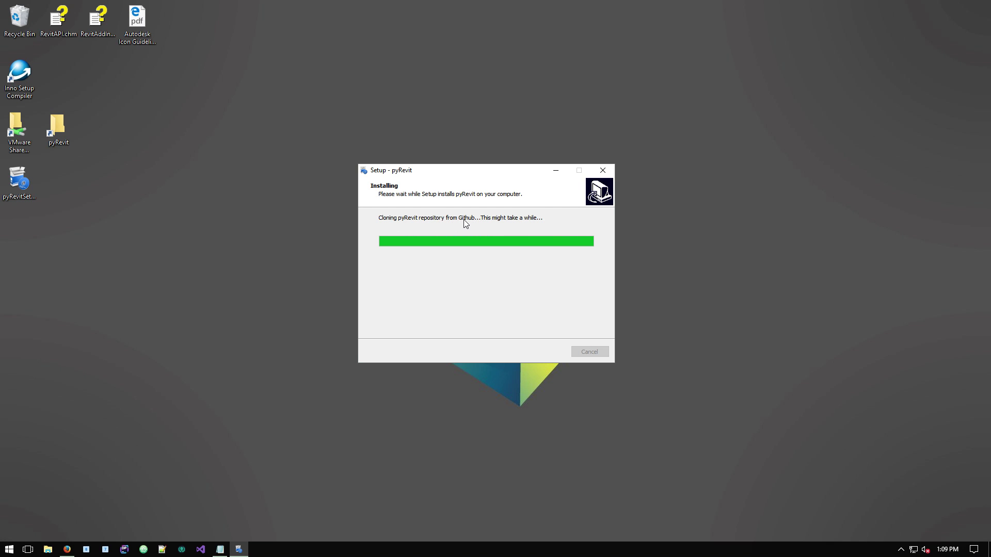
Inspect the C:\pyRevit-v4\pyRevit folder in a new File Explorer window during the installation, and return to the setup wizard.
{"action": "left_click", "coordinate": [240, 233]}
{"action": "key", "text": "super+e"}
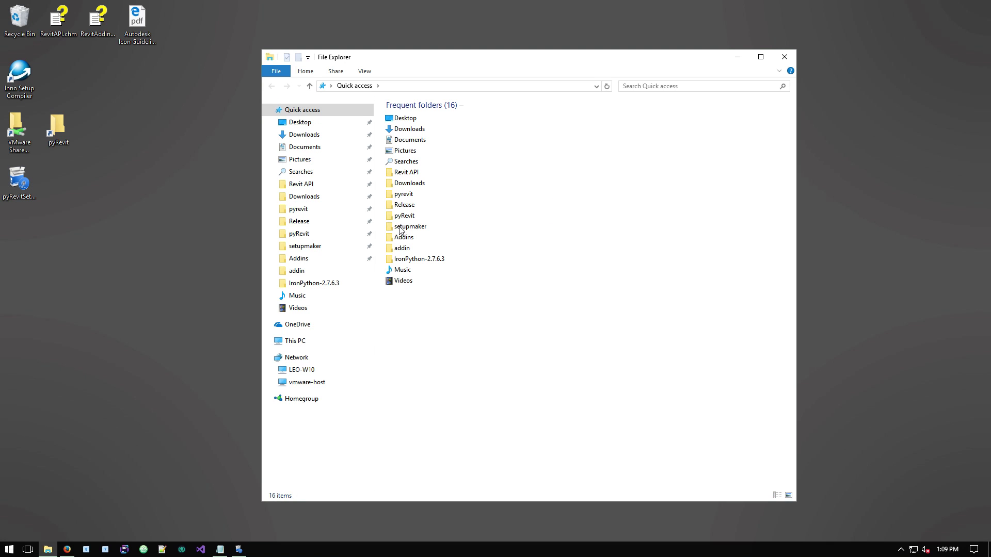
{"action": "left_click", "coordinate": [299, 341]}
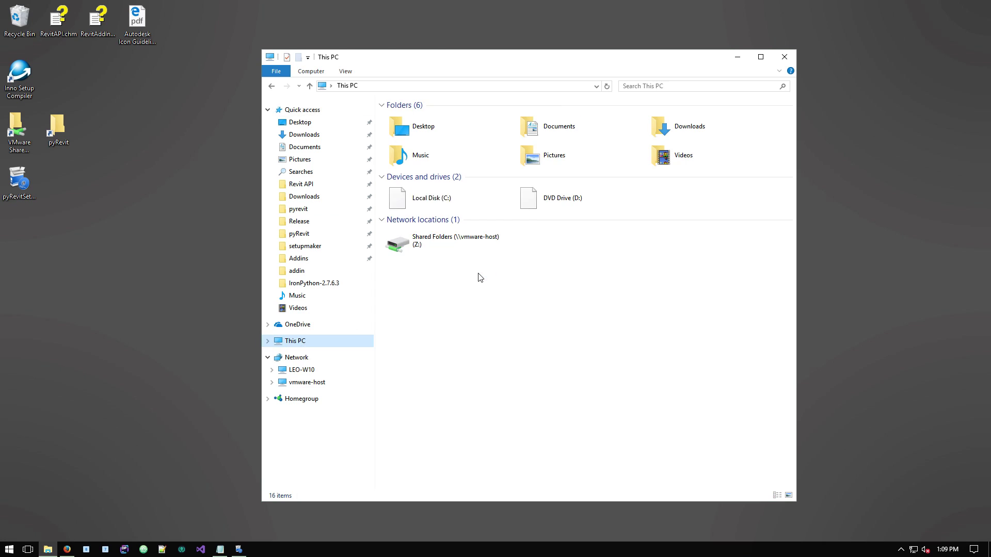
{"action": "double_click", "coordinate": [457, 199]}
{"action": "double_click", "coordinate": [423, 174]}
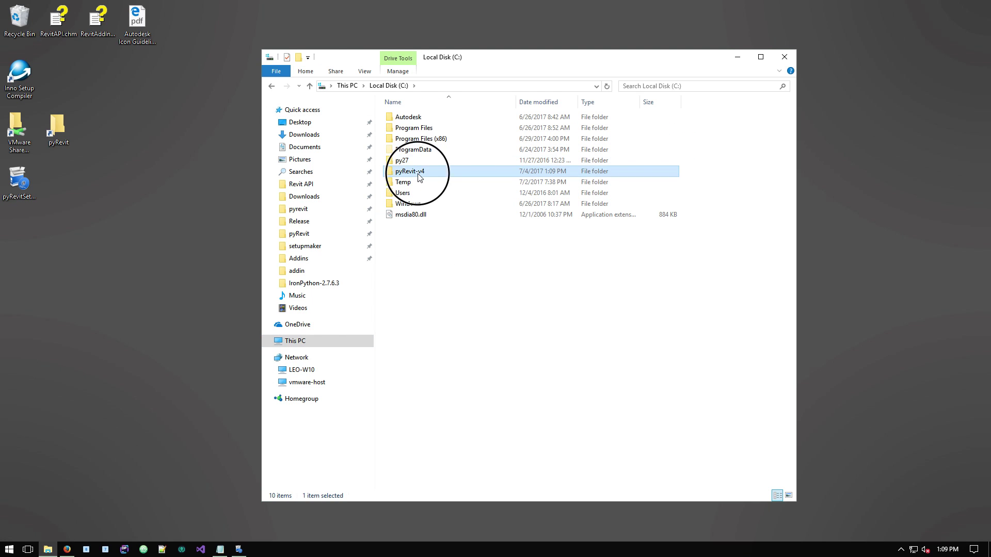
{"action": "left_click", "coordinate": [432, 122]}
{"action": "double_click", "coordinate": [433, 121]}
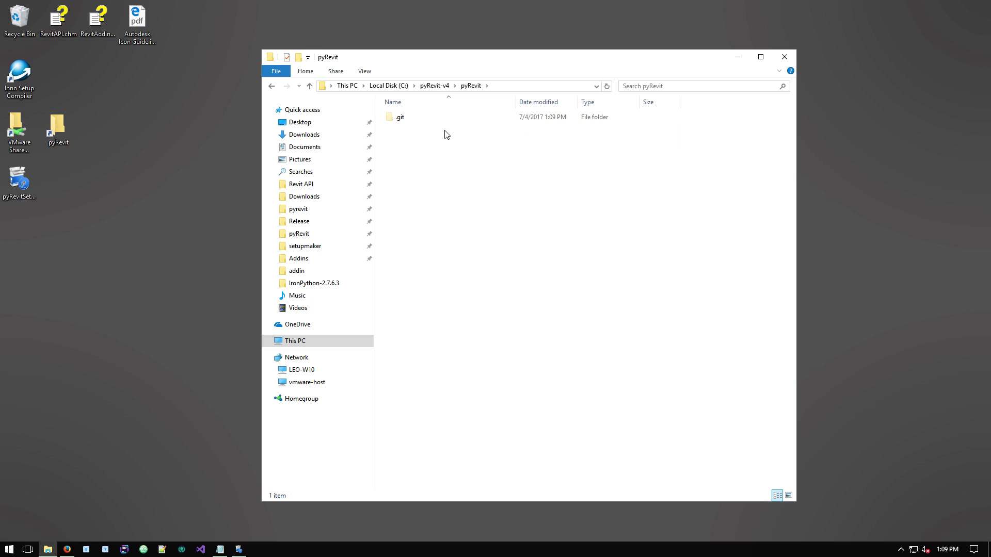
{"action": "left_click", "coordinate": [783, 58]}
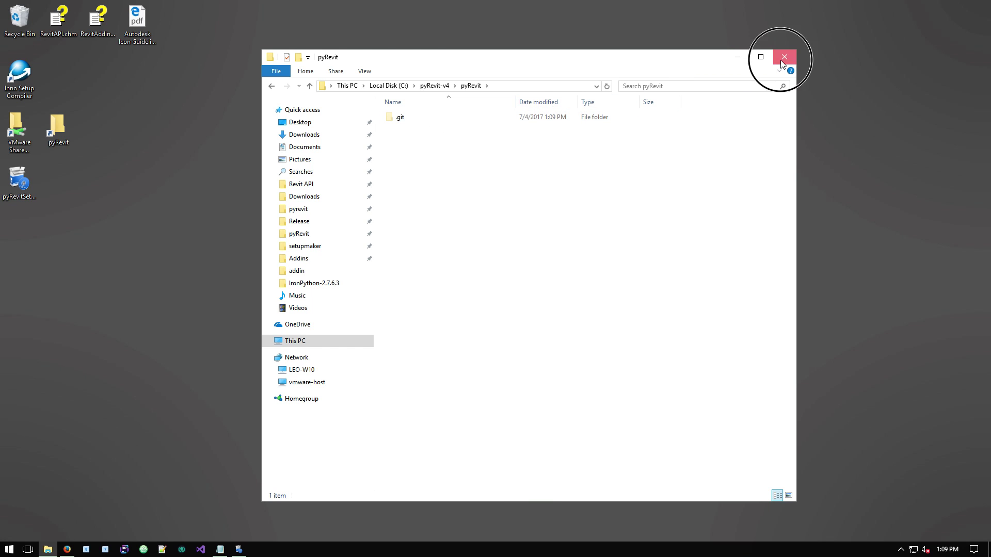
{"action": "left_click", "coordinate": [483, 170]}
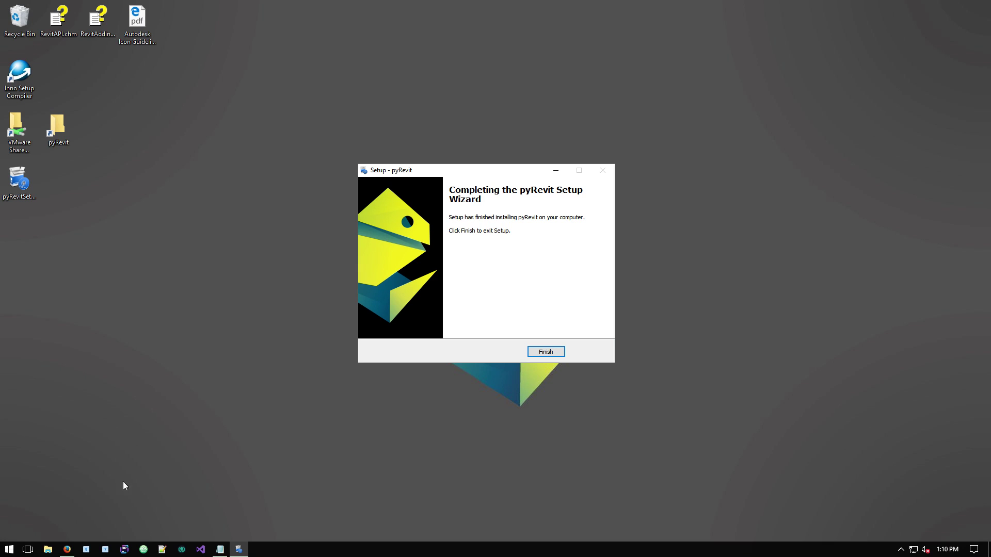
Switch to Firefox, open the pyRevit GitHub repository from the pyRevit blog, and look through its files and README.
{"action": "left_click", "coordinate": [65, 550]}
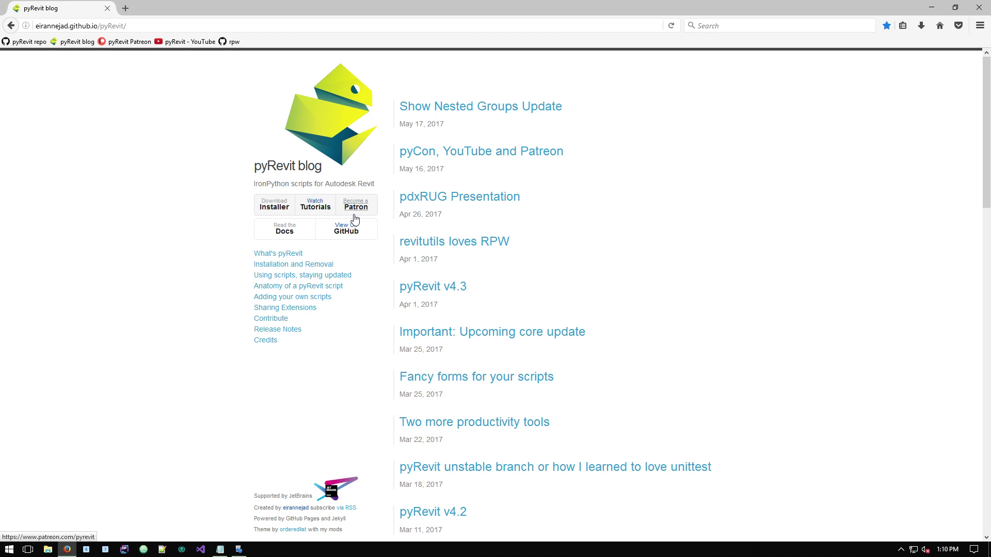
{"action": "left_click", "coordinate": [344, 230]}
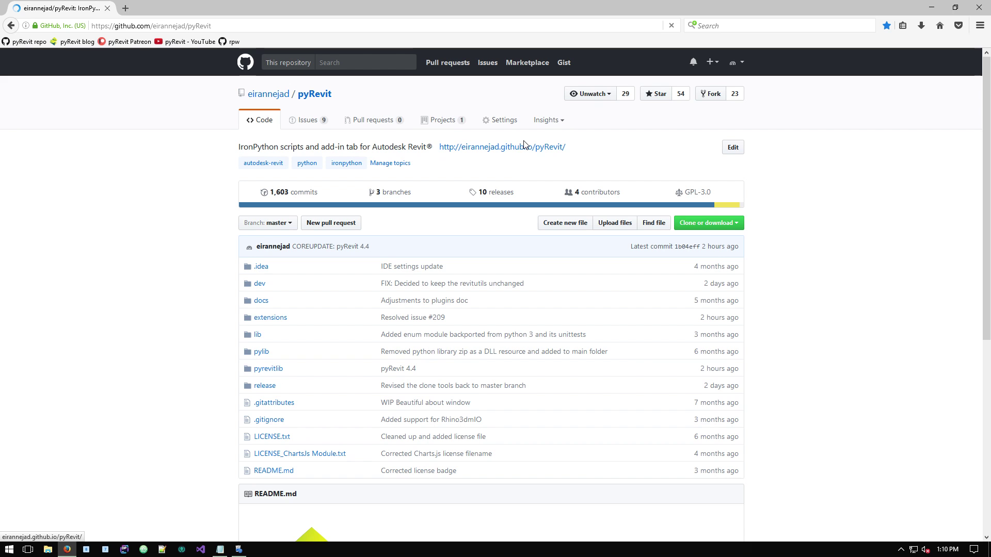
{"action": "scroll", "coordinate": [191, 168], "scroll_direction": "down", "scroll_amount": 5}
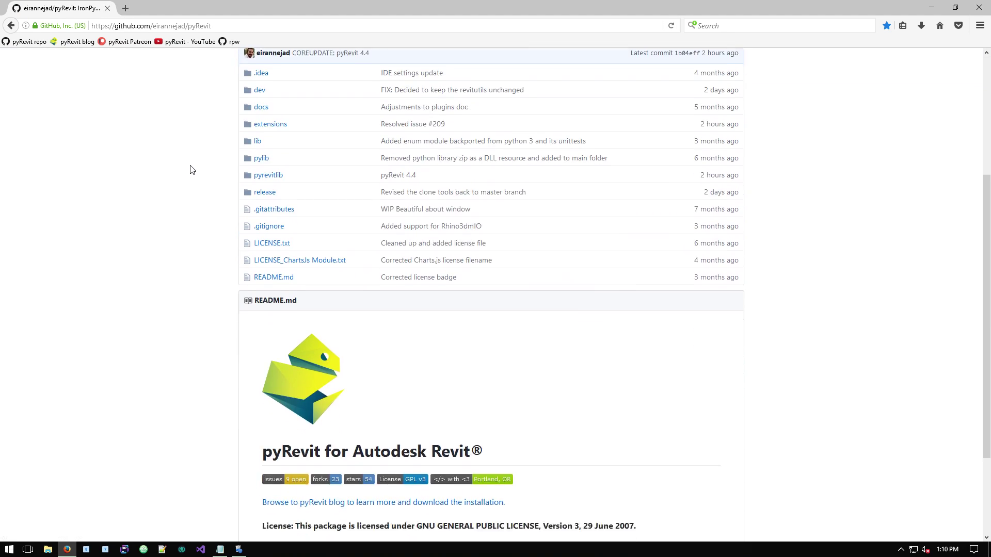
{"action": "scroll", "coordinate": [191, 169], "scroll_direction": "up", "scroll_amount": 5}
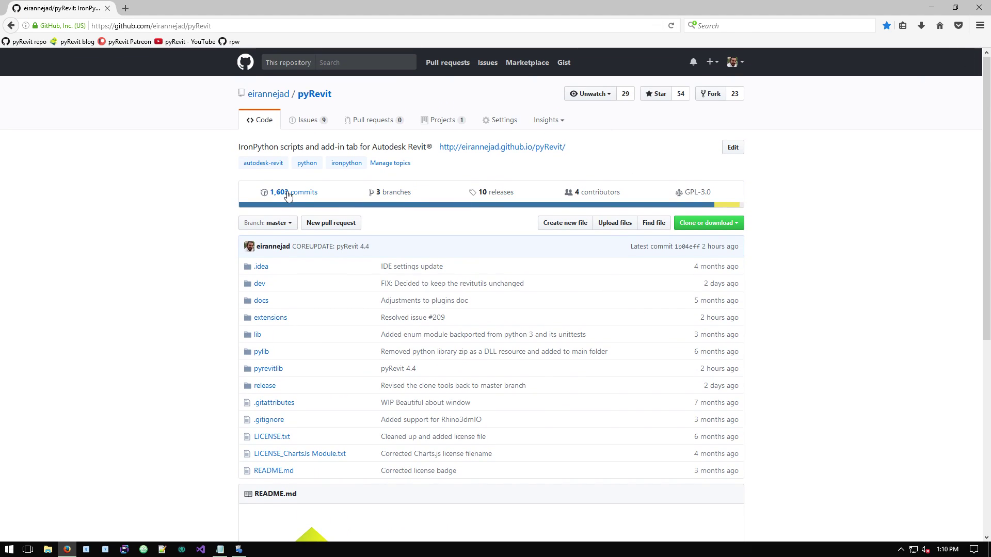
Minimize the browser and finish the pyRevit setup wizard.
{"action": "left_click", "coordinate": [931, 8]}
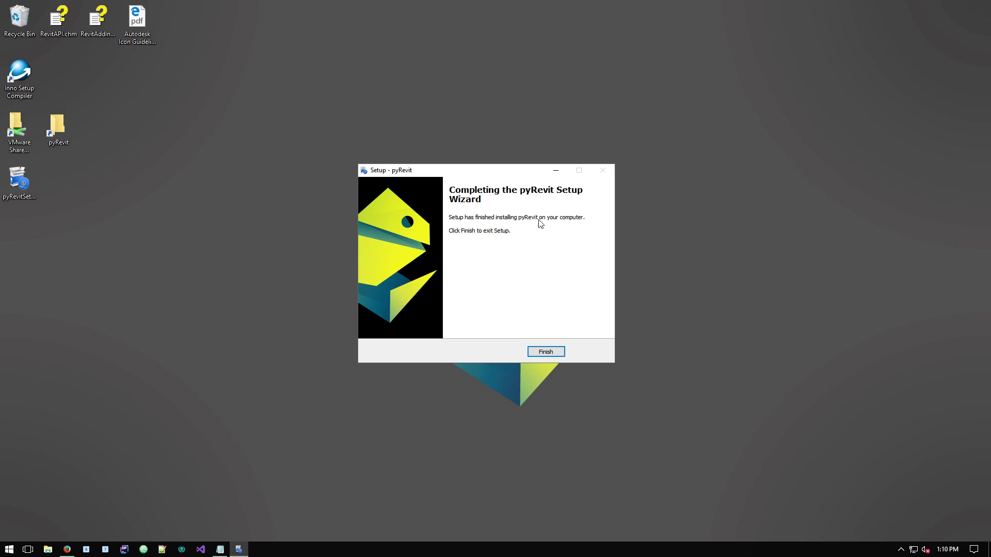
{"action": "left_click", "coordinate": [549, 353]}
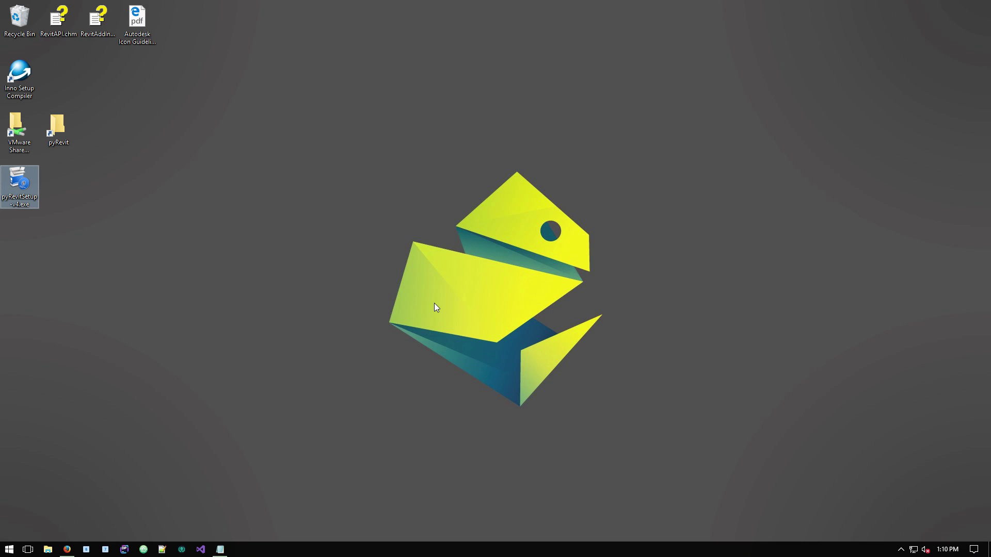
Copy %ProgramData% from the Notepad note and open that location in a new File Explorer window.
{"action": "left_click", "coordinate": [220, 549]}
{"action": "left_click_drag", "start_coordinate": [548, 183], "coordinate": [313, 186]}
{"action": "key", "text": "ctrl+c"}
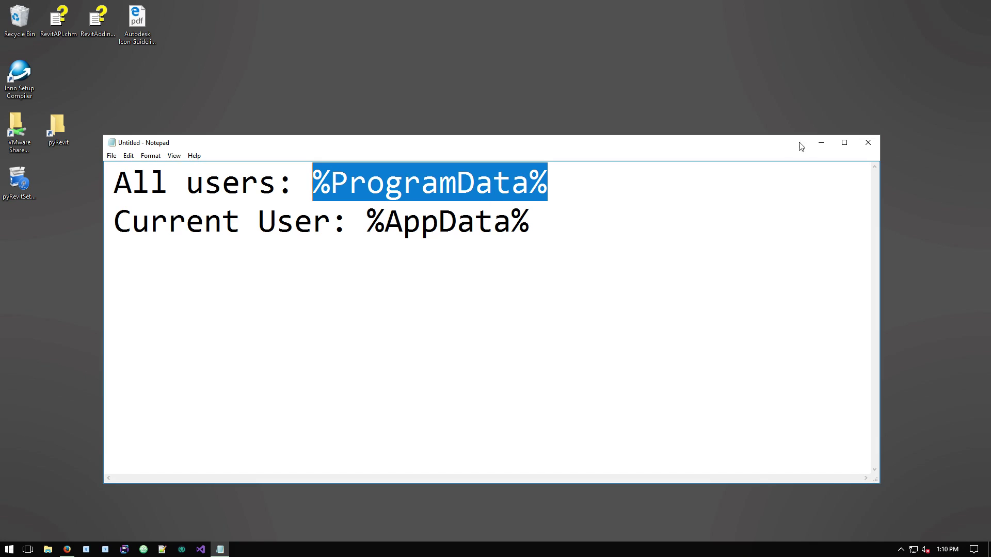
{"action": "left_click", "coordinate": [821, 143]}
{"action": "key", "text": "super+e"}
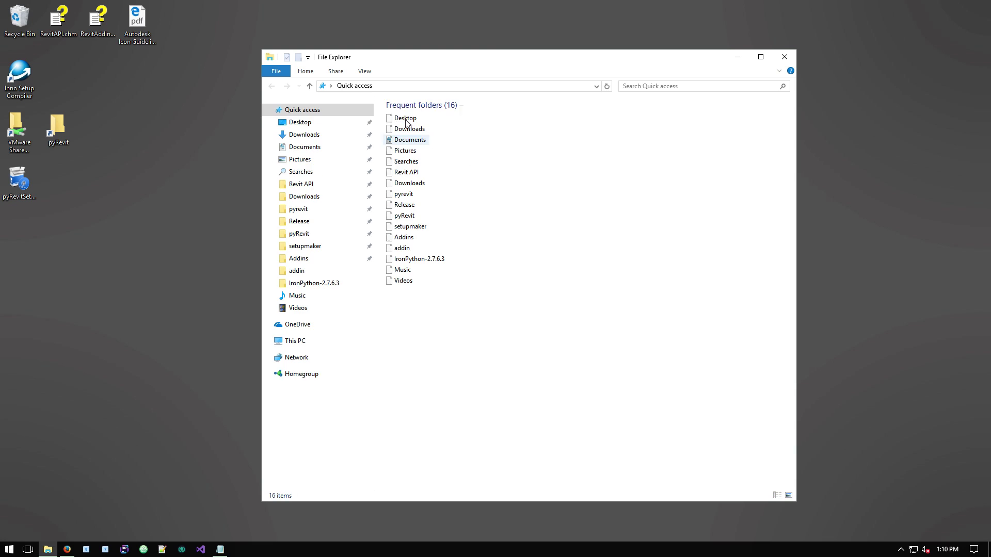
{"action": "left_click", "coordinate": [409, 87]}
{"action": "key", "text": "ctrl+v"}
{"action": "key", "text": "Return"}
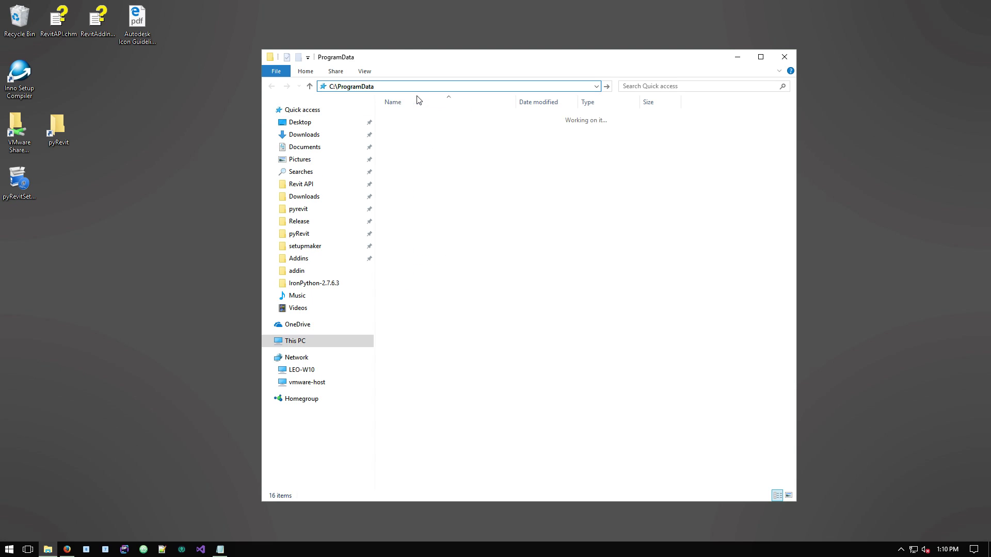
Browse from ProgramData to the Autodesk\Revit\Addins\2017 folder.
{"action": "double_click", "coordinate": [413, 125]}
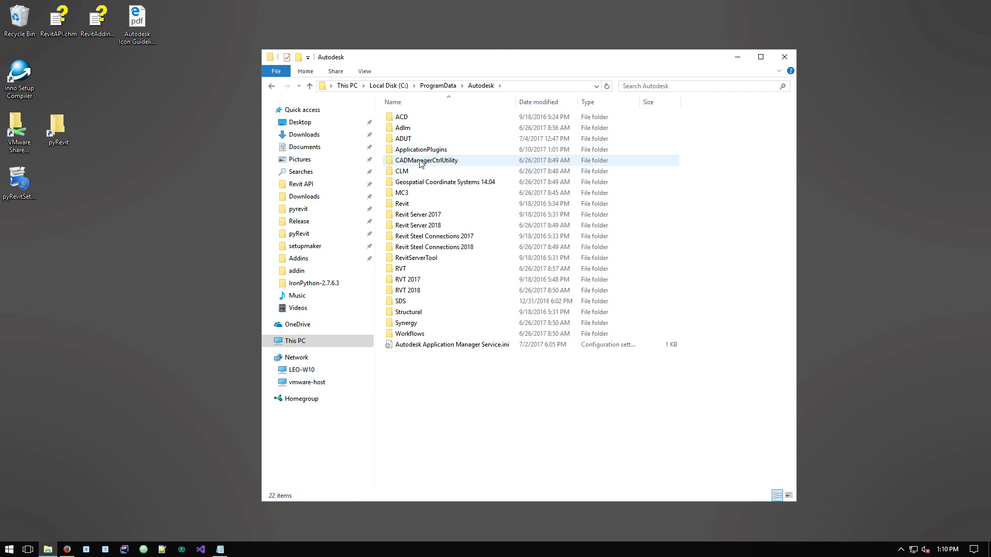
{"action": "double_click", "coordinate": [408, 203]}
{"action": "left_click", "coordinate": [414, 119]}
{"action": "double_click", "coordinate": [414, 121]}
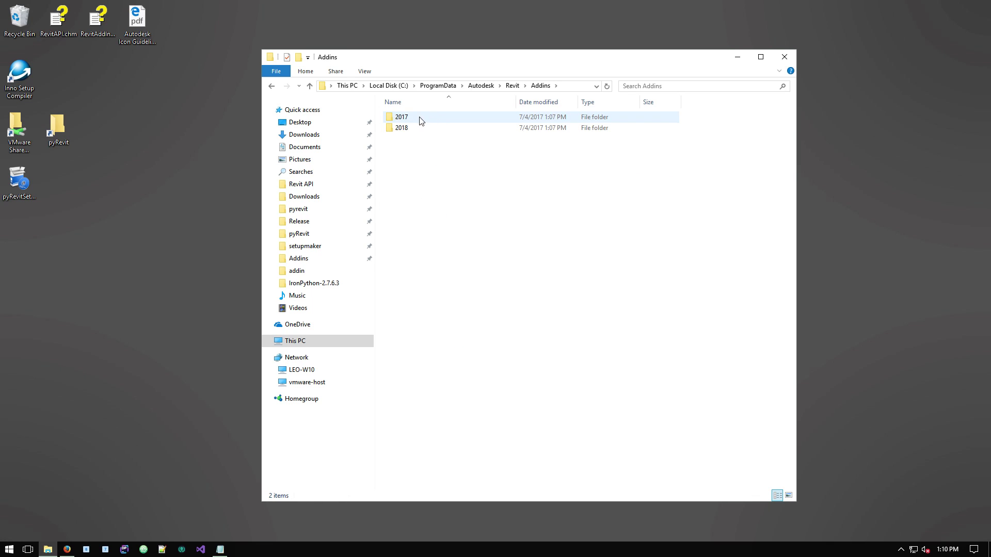
{"action": "double_click", "coordinate": [402, 117]}
Open pyRevit.addin in Notepad++, highlight the install folder and DLL name in its Assembly path, and close the editor.
{"action": "left_click", "coordinate": [423, 187]}
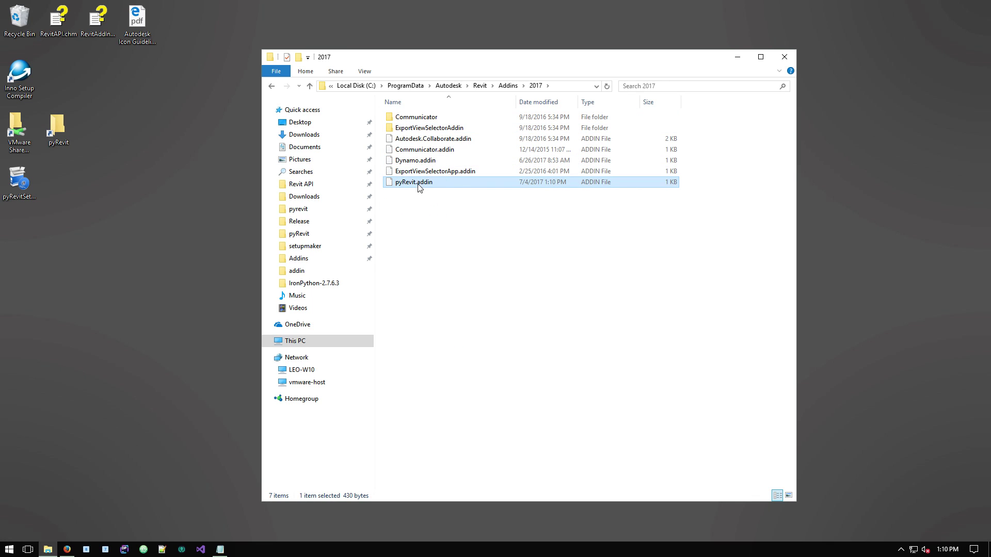
{"action": "right_click", "coordinate": [418, 185]}
{"action": "left_click", "coordinate": [467, 228]}
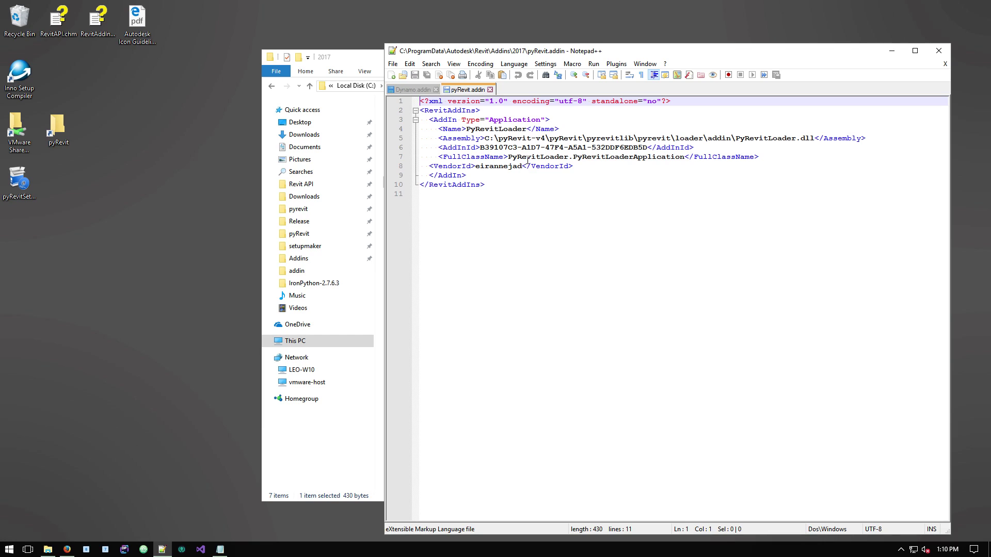
{"action": "left_click_drag", "start_coordinate": [485, 139], "coordinate": [546, 137]}
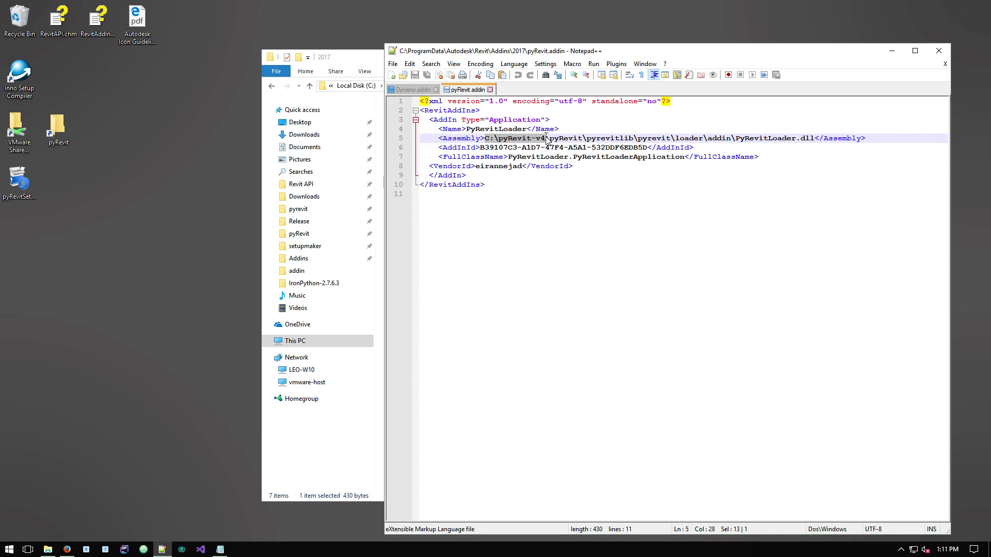
{"action": "double_click", "coordinate": [766, 140]}
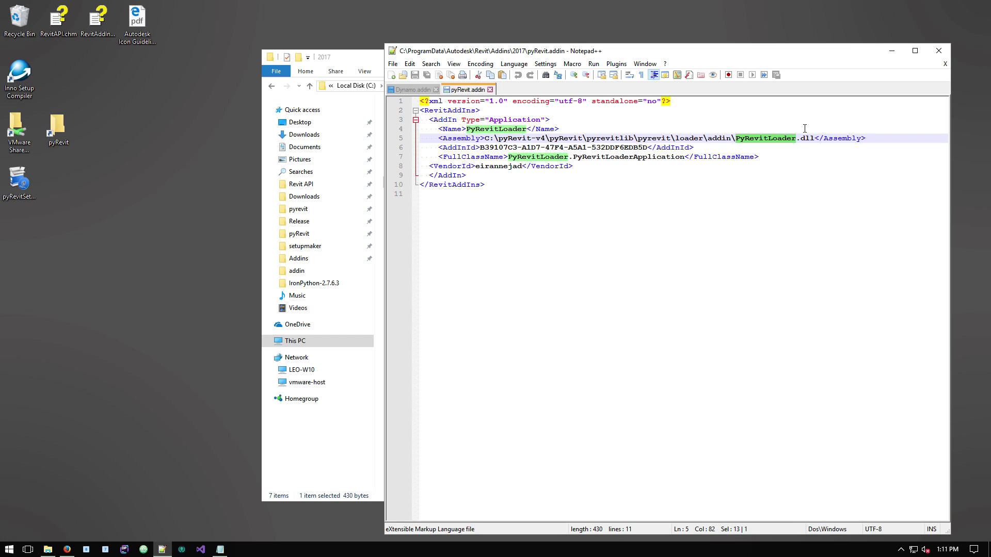
{"action": "left_click", "coordinate": [938, 51]}
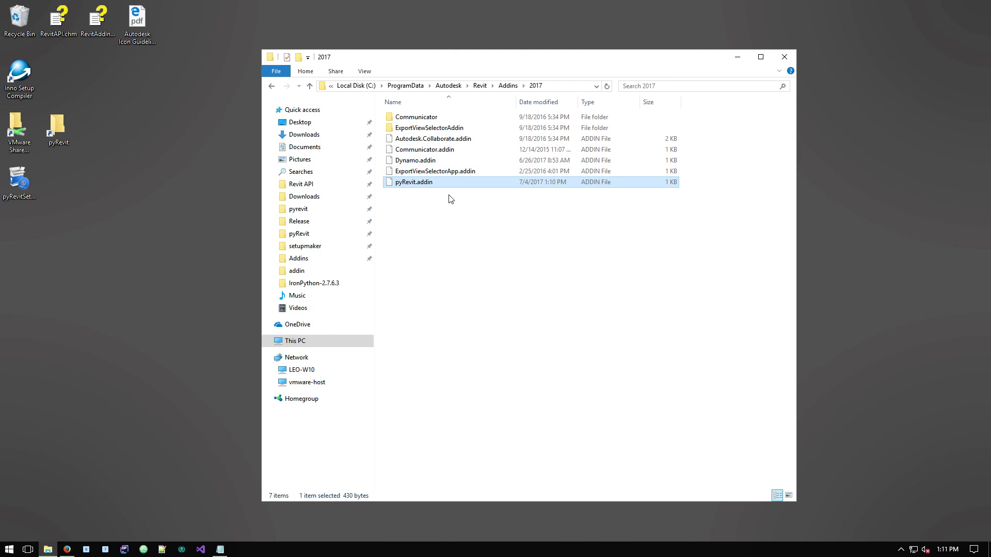
{"action": "left_click", "coordinate": [434, 202]}
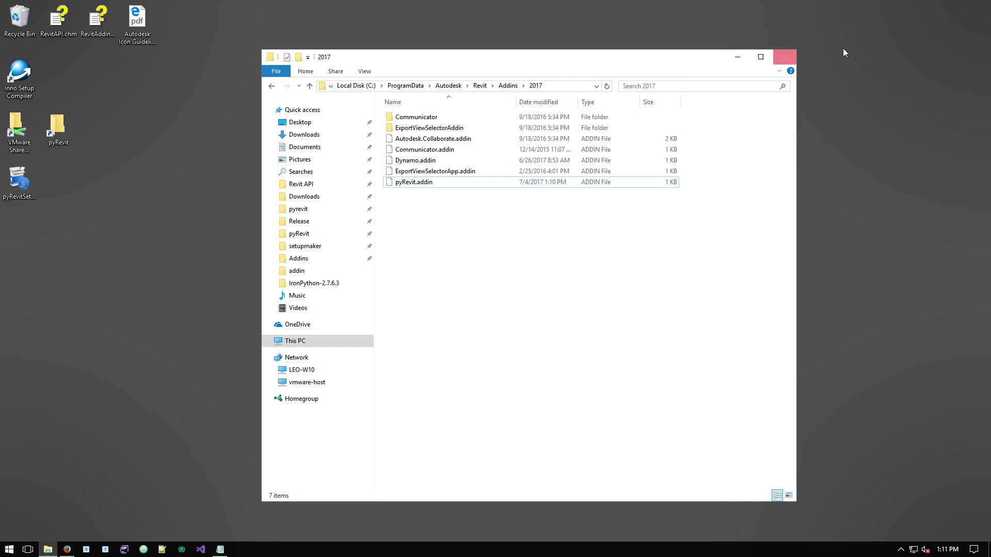
Close the add-ins folder window, launch Revit 2017, and allow the unsigned PyRevitLoader add-in to always load.
{"action": "left_click", "coordinate": [785, 57]}
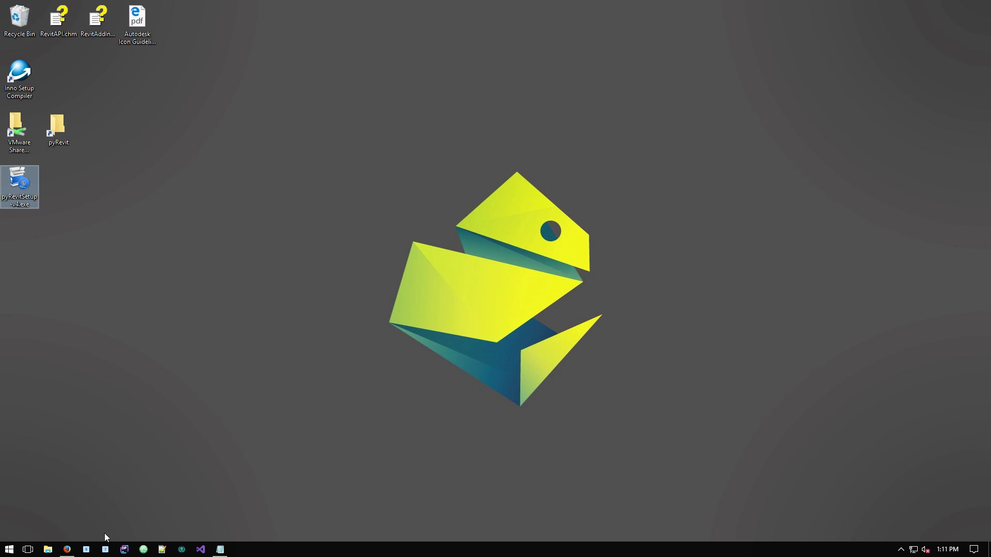
{"action": "left_click", "coordinate": [105, 549]}
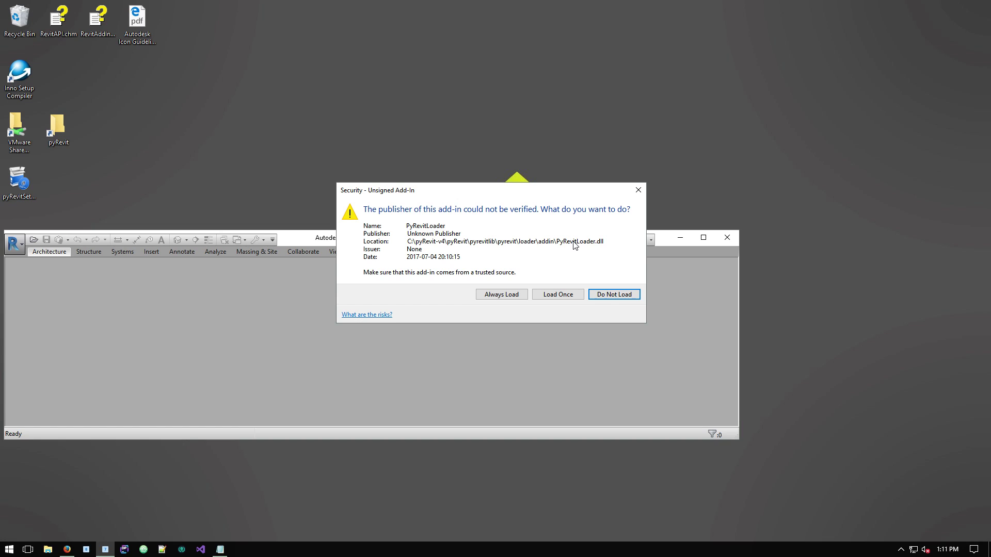
{"action": "left_click", "coordinate": [503, 294]}
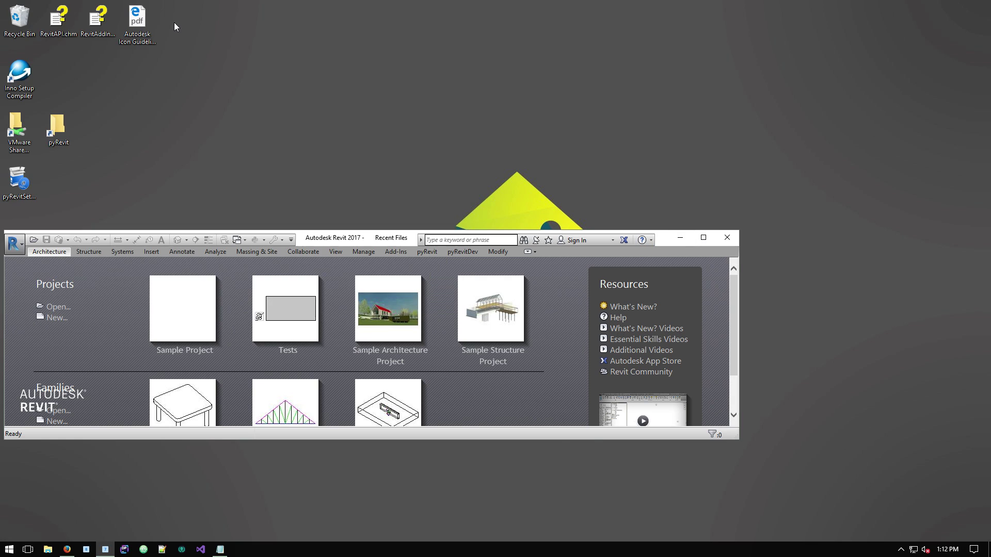
Maximize Revit, view the installed pyRevit tools in the ribbon, and minimize the window.
{"action": "left_click", "coordinate": [703, 238]}
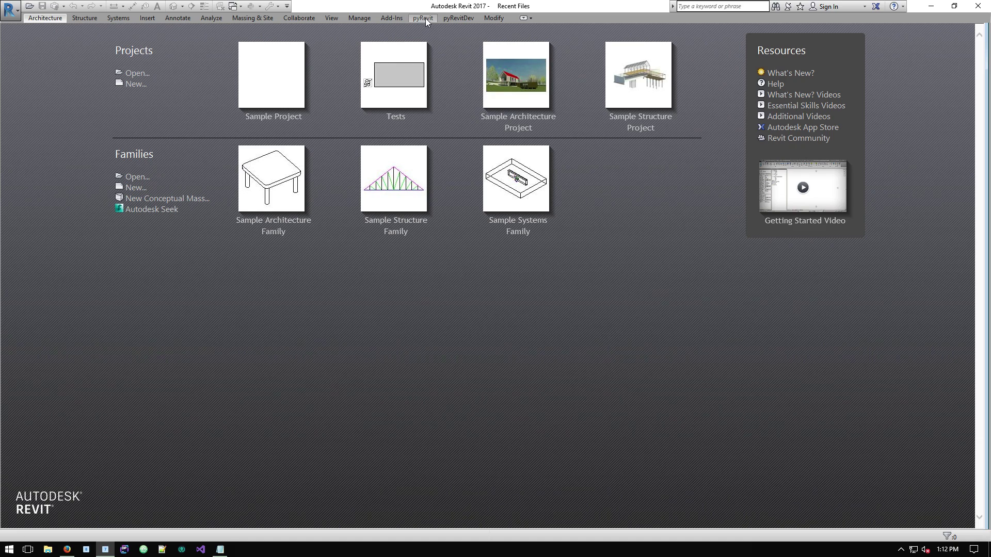
{"action": "left_click", "coordinate": [426, 18]}
{"action": "left_click", "coordinate": [930, 7]}
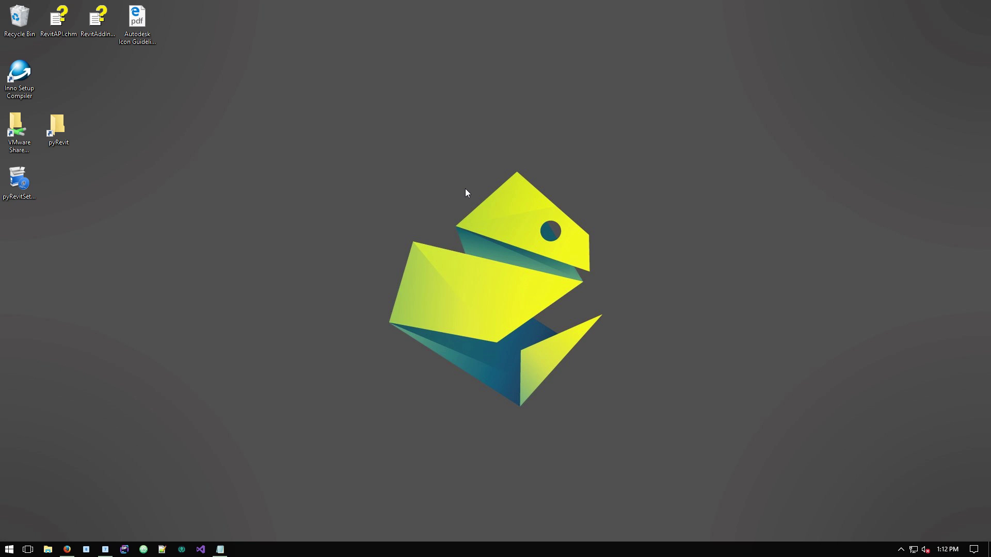
{"action": "left_click", "coordinate": [19, 180]}
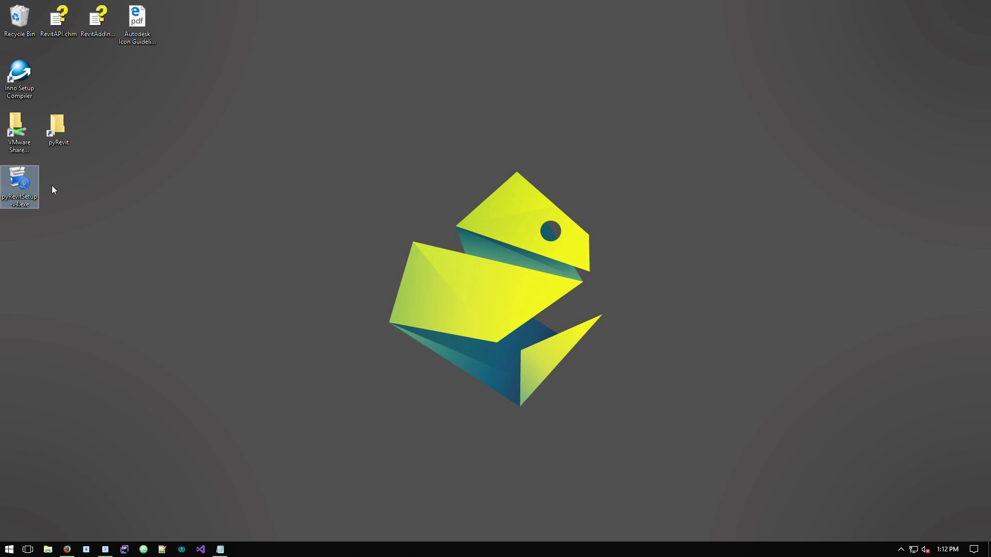
{"action": "left_click", "coordinate": [127, 286]}
{"action": "left_click", "coordinate": [198, 286]}
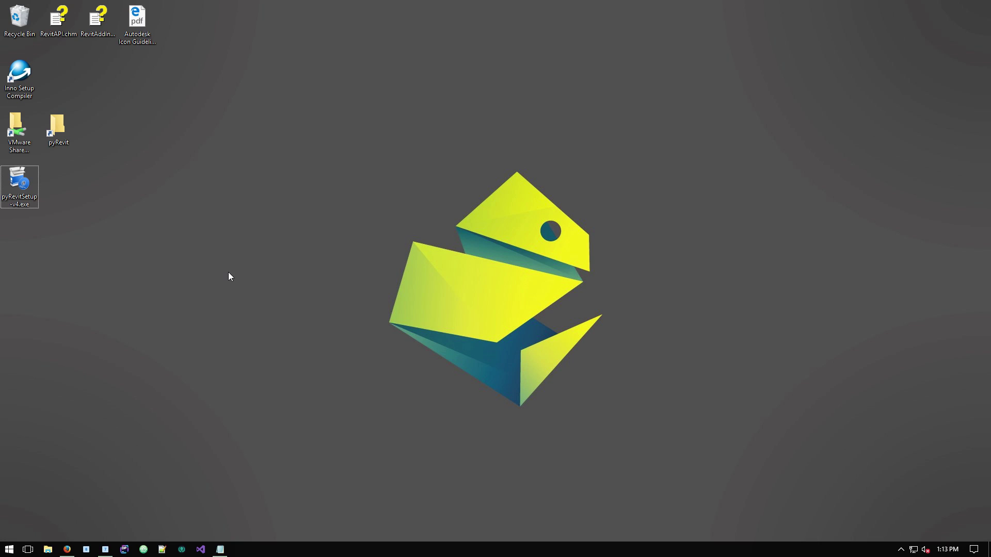